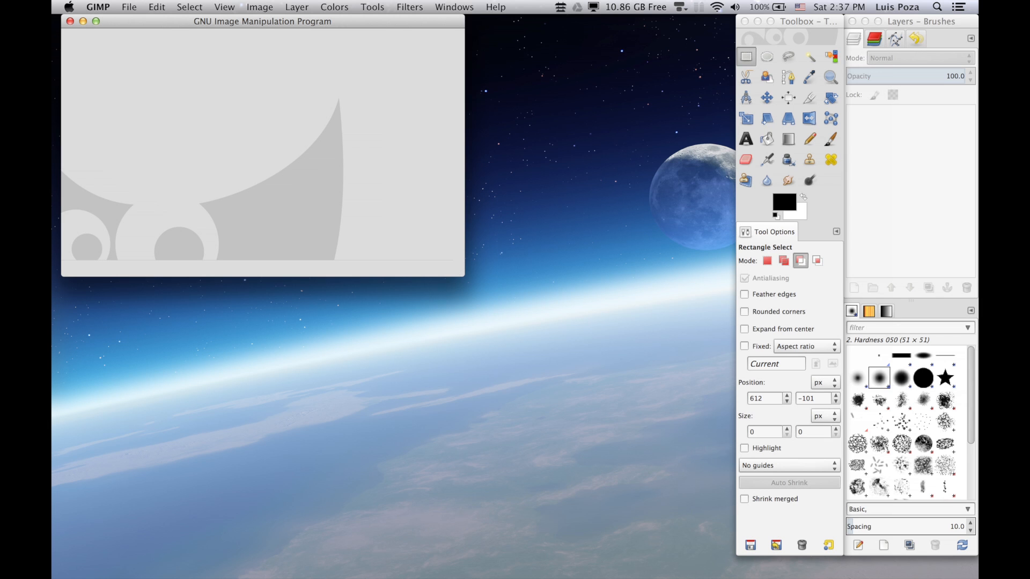
Open the photo IMG_7931.JPG from the Buildings folder, previewing other building photos before choosing it.
left_click(129, 7)
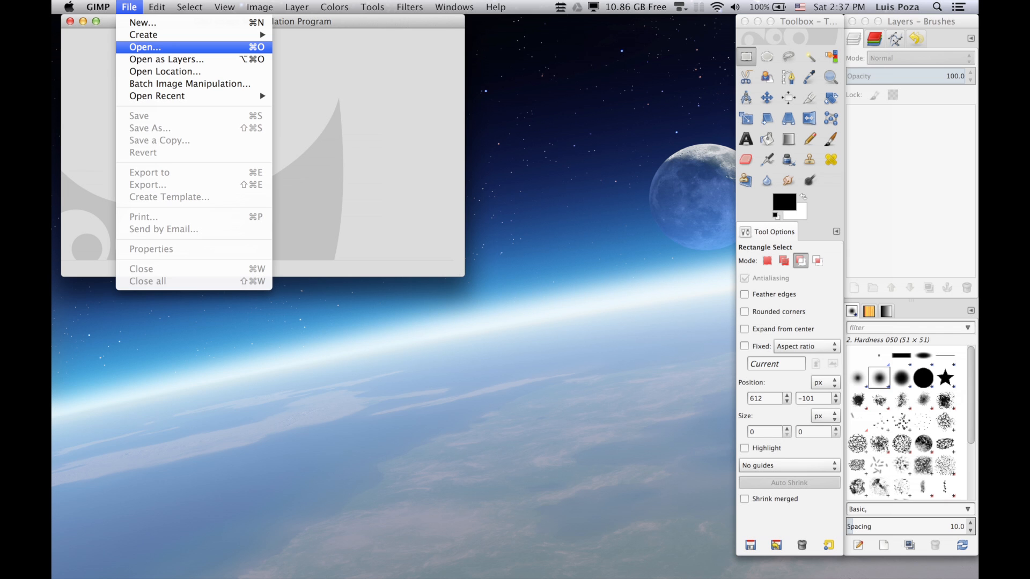
left_click(145, 46)
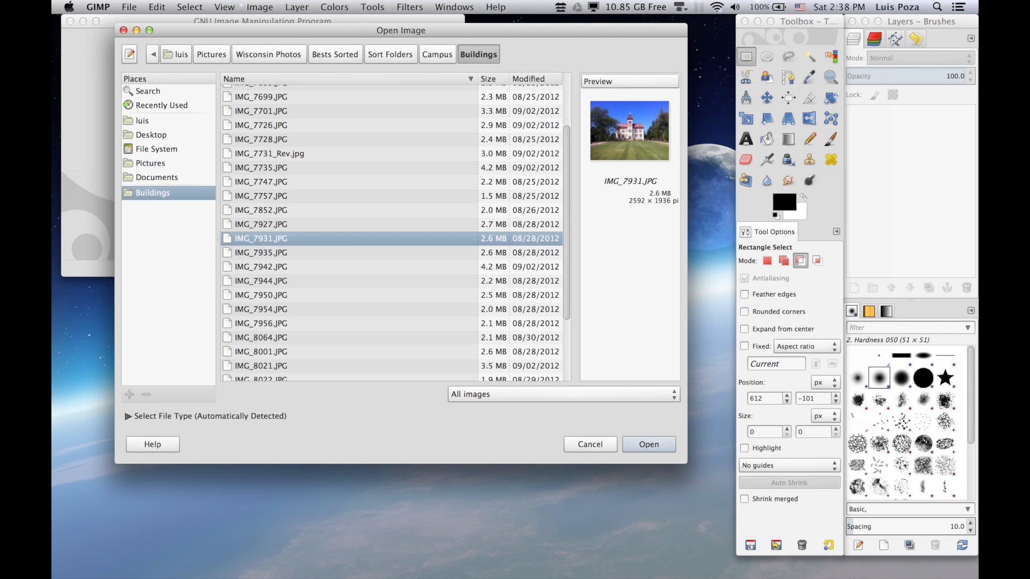
left_click(261, 267)
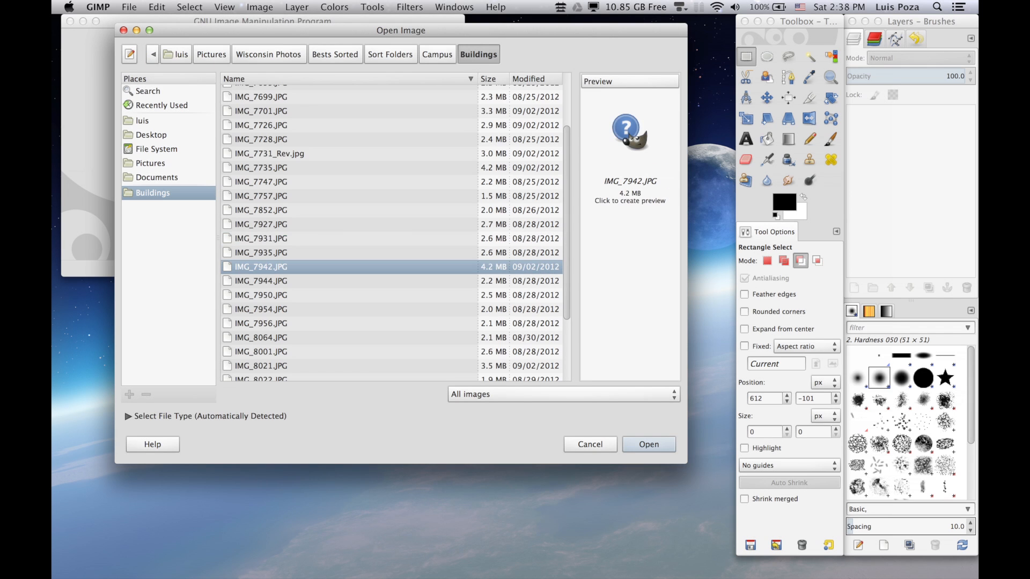
left_click(261, 182)
left_click(261, 209)
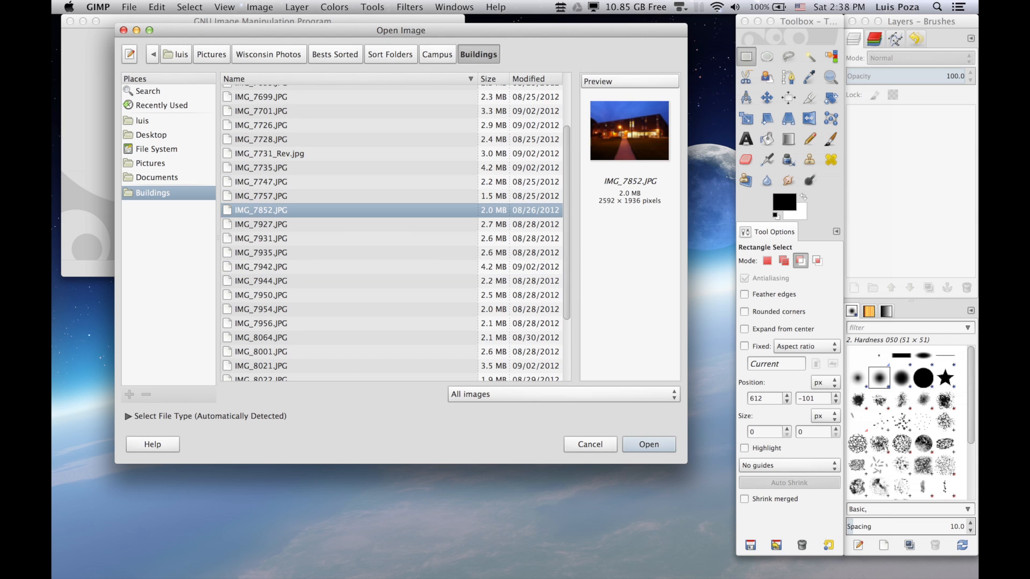
left_click(261, 225)
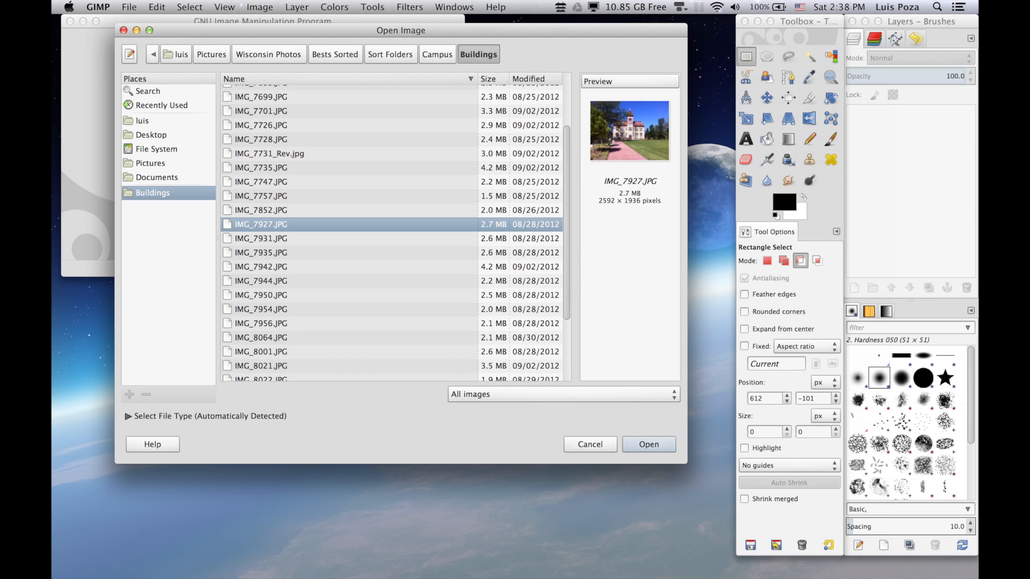
left_click(261, 238)
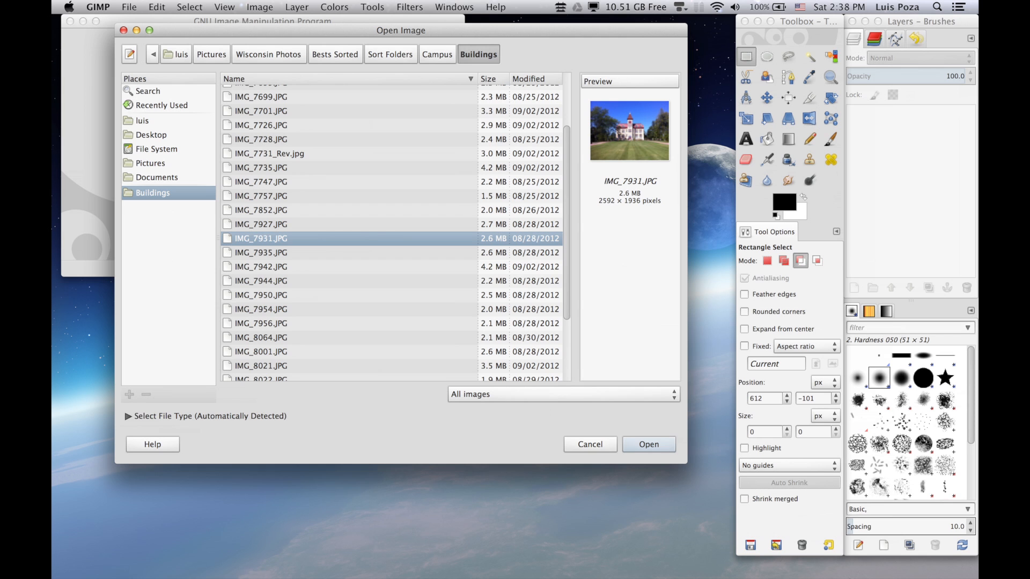
key("Return")
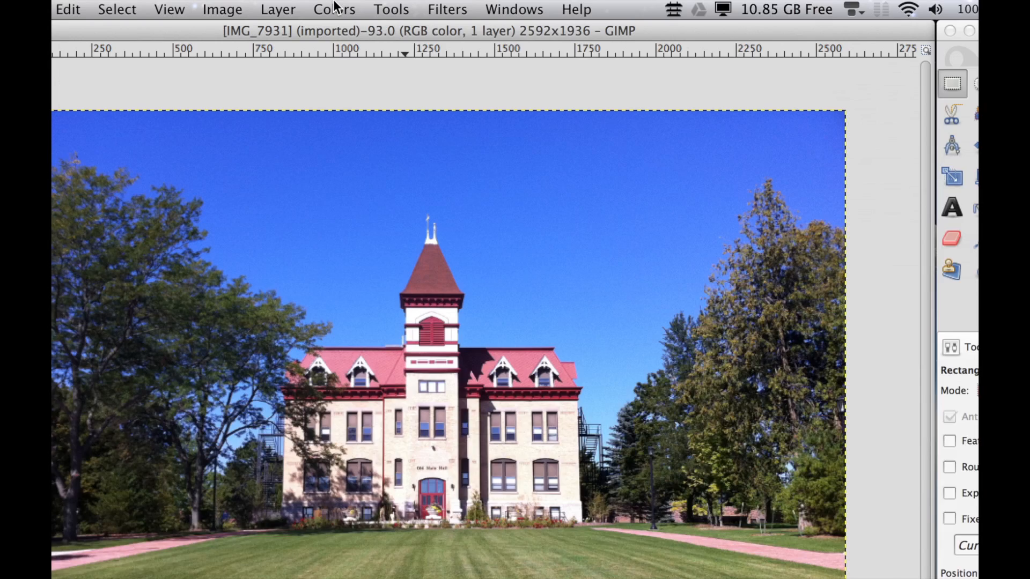
Apply the automatic Color Enhance correction to the photo.
left_click(335, 6)
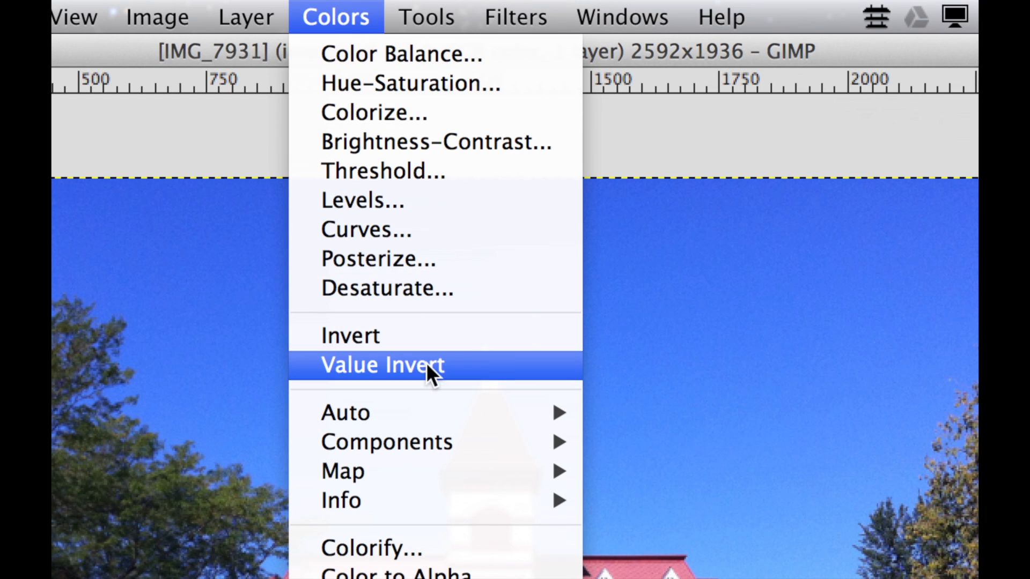
mouse_move(421, 410)
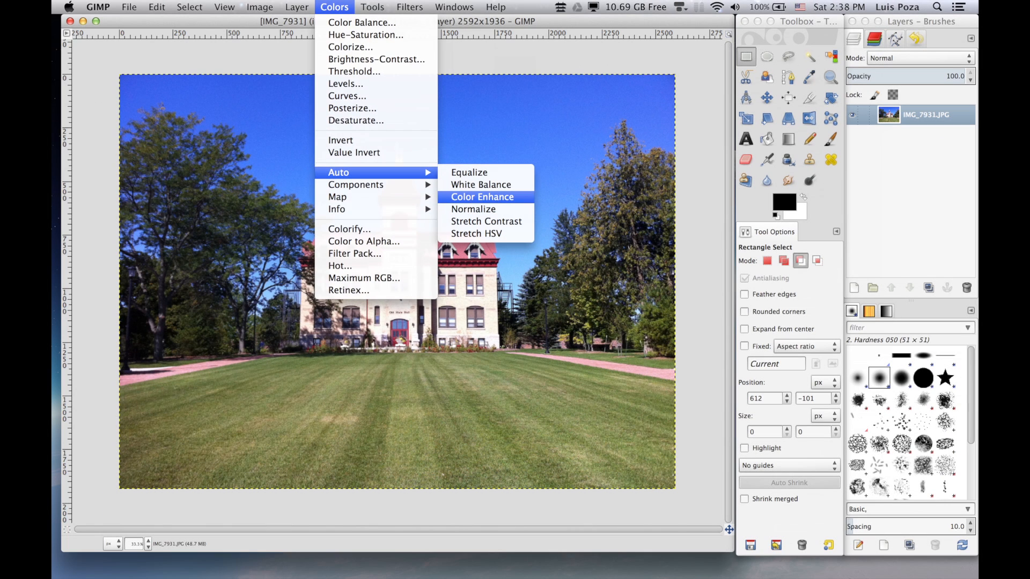
left_click(482, 197)
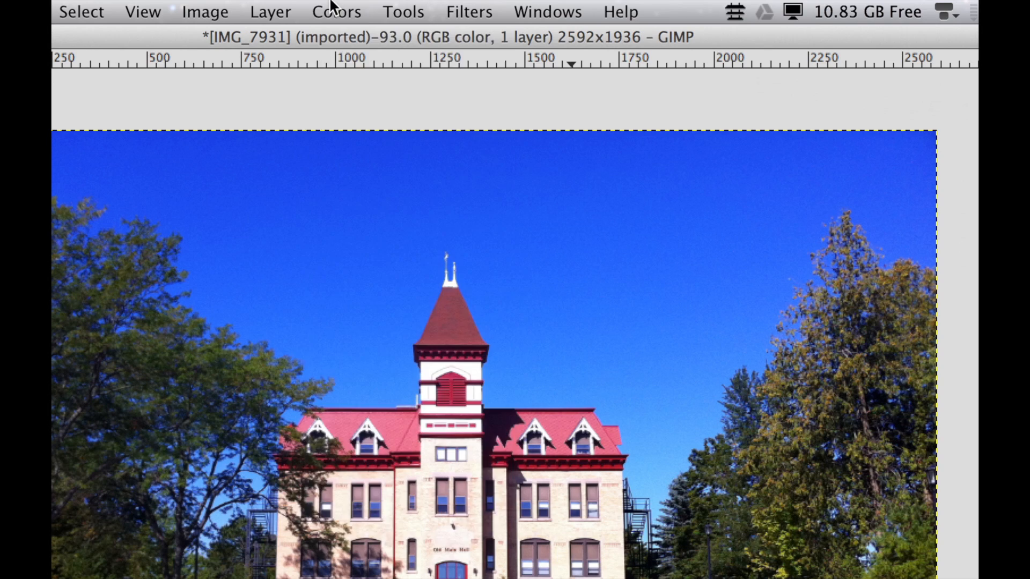
Try a Color Balance shift of the midtones to 100 on the Magenta-Green scale, reset it and discard the adjustment.
left_click(334, 7)
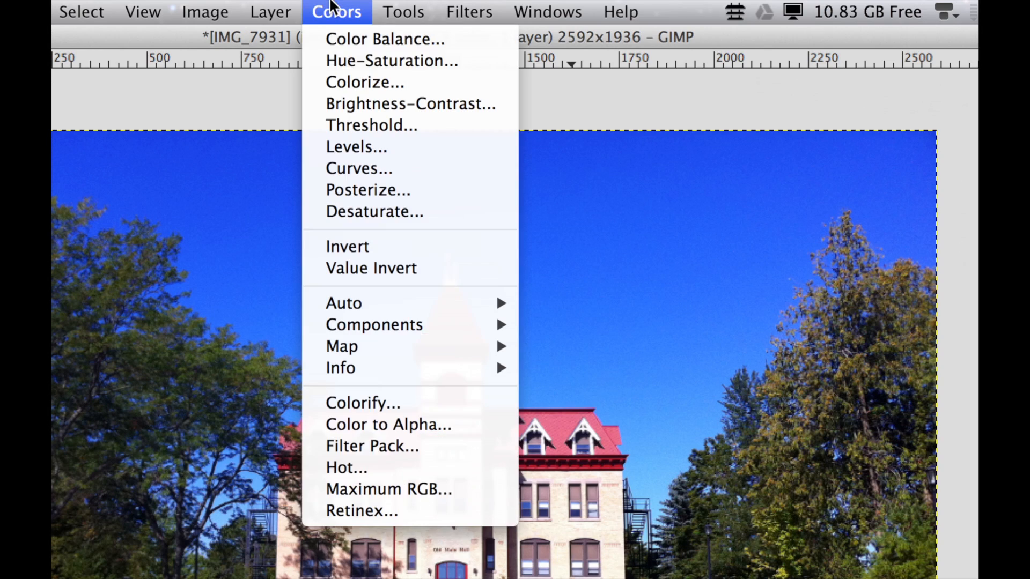
left_click(345, 38)
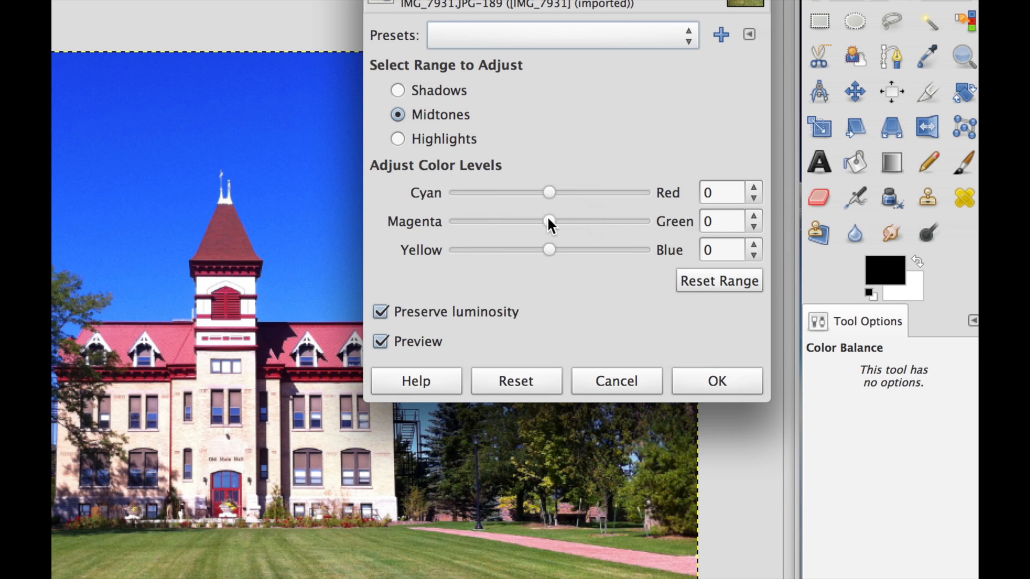
left_click_drag(547, 218, 660, 223)
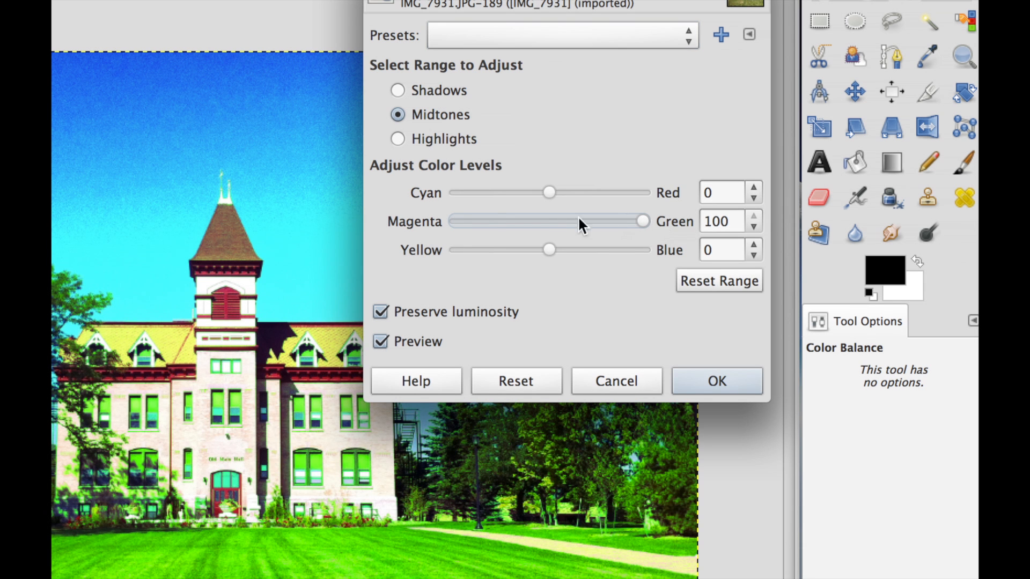
left_click(497, 381)
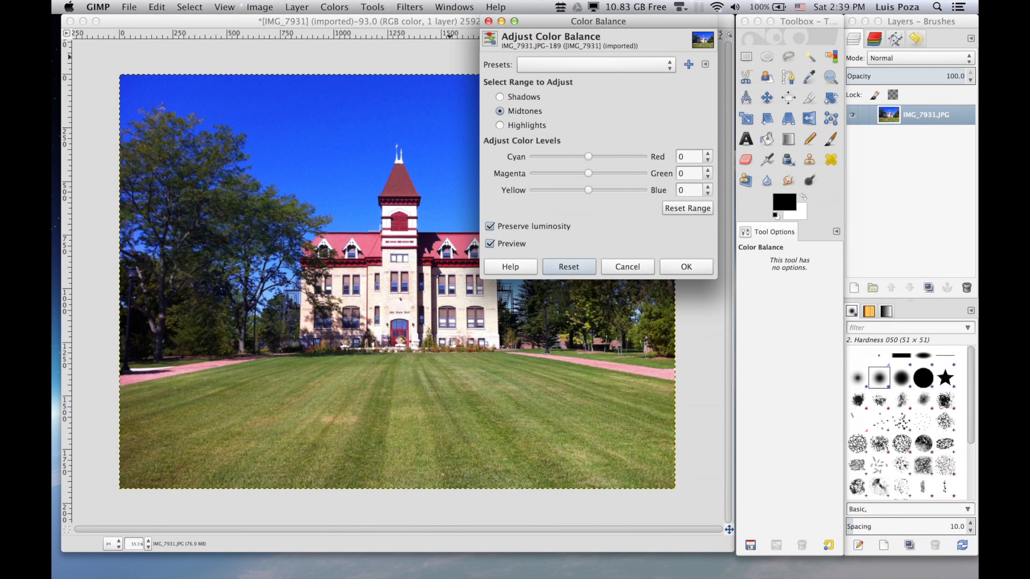
left_click(488, 21)
Moderately increase the photo's overall saturation with Hue-Saturation, resetting a trial hue shift first and keeping hue and lightness at 0.
left_click(334, 7)
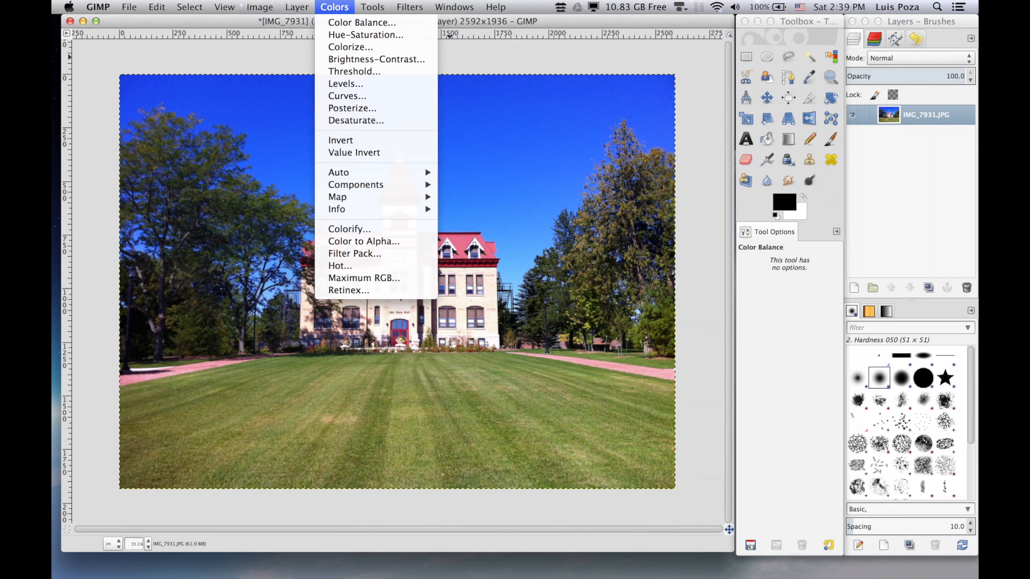
left_click(366, 34)
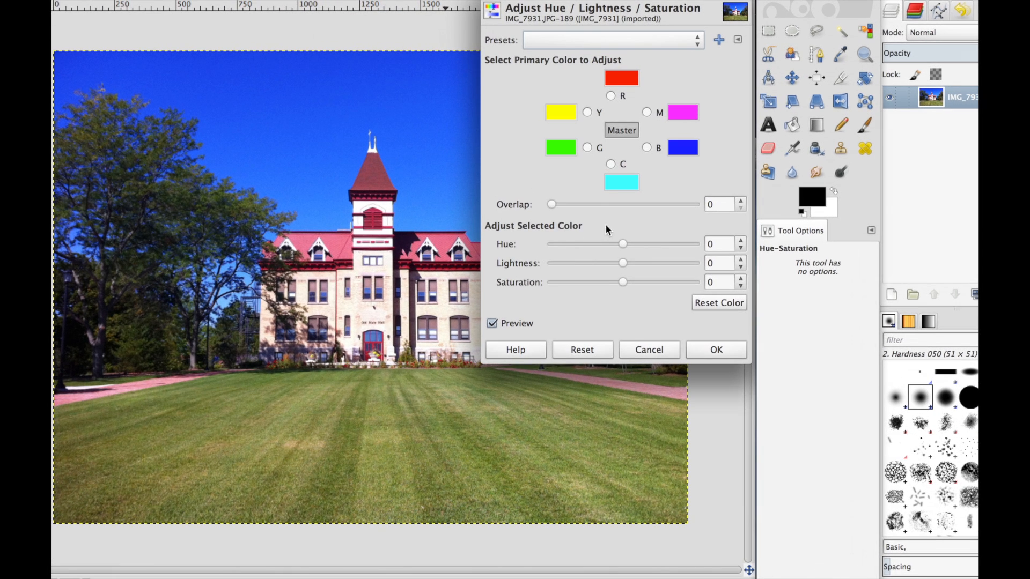
mouse_move(622, 244)
left_mouse_down()
mouse_move(545, 244)
mouse_move(622, 245)
left_mouse_up()
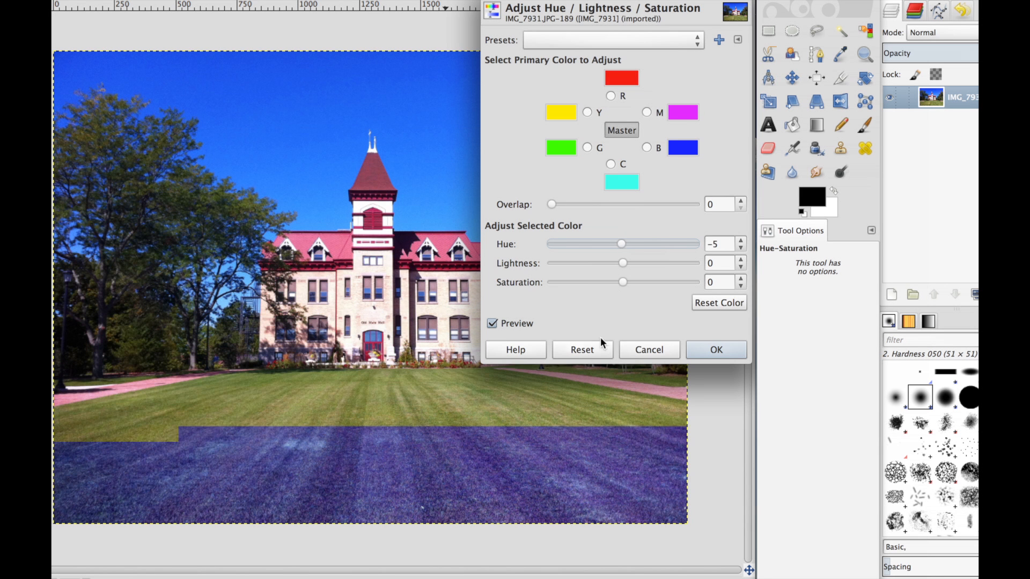
left_click(590, 351)
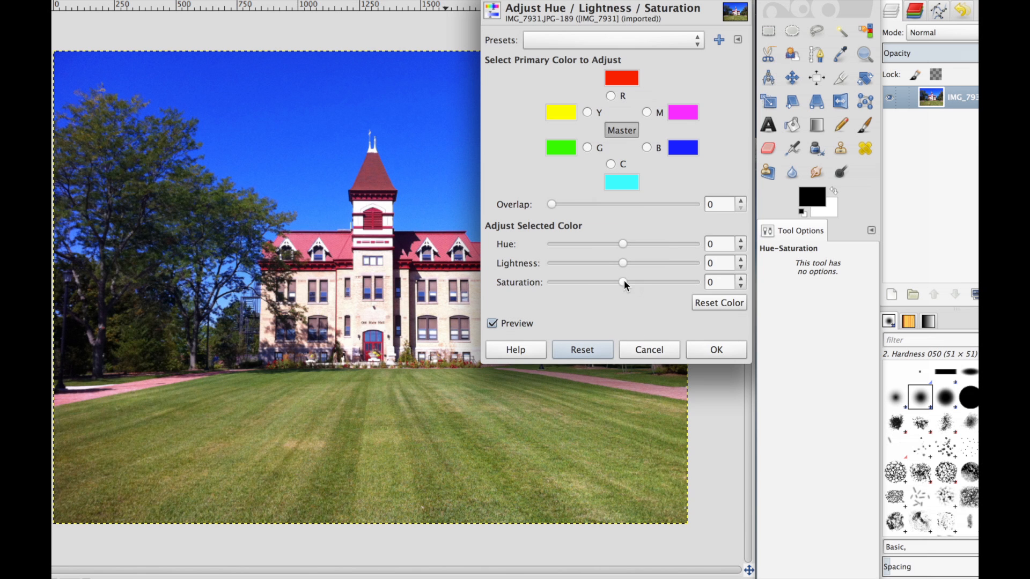
left_click_drag(623, 280, 664, 284)
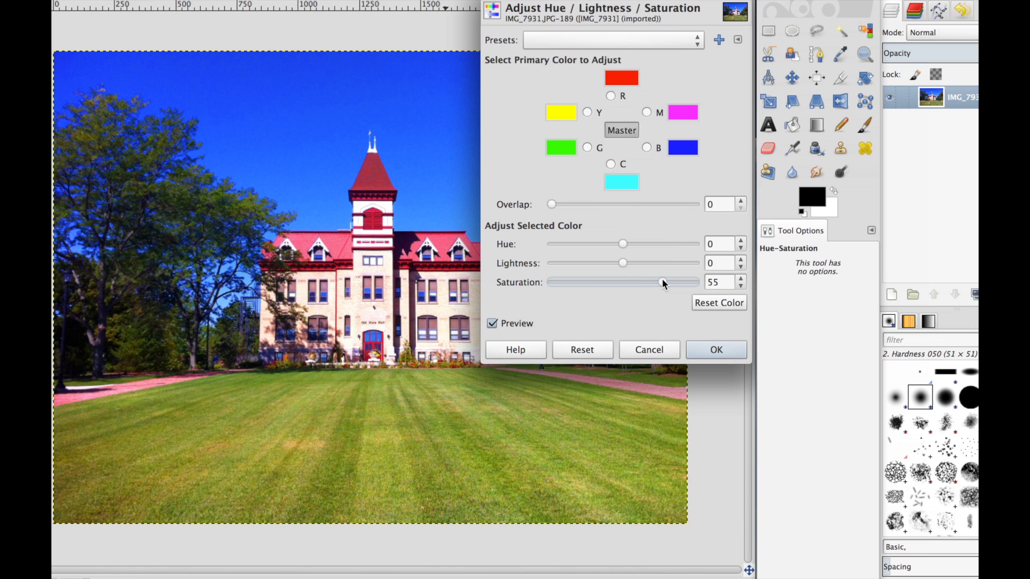
left_click_drag(662, 278, 636, 284)
left_click(698, 351)
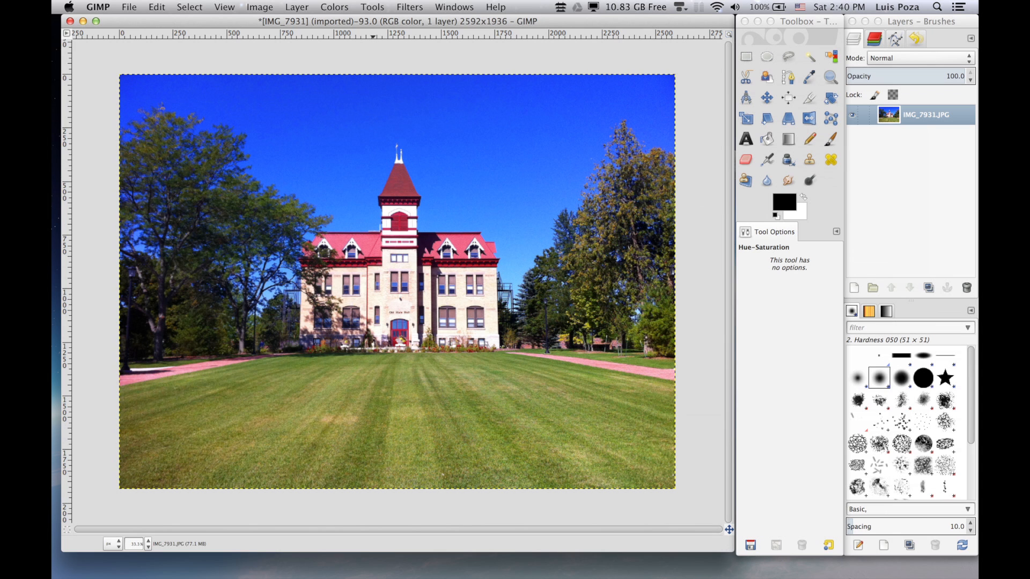
Try a Brightness-Contrast adjustment with brightness -1 and contrast 49, reset it and cancel the adjustment.
left_click(297, 7)
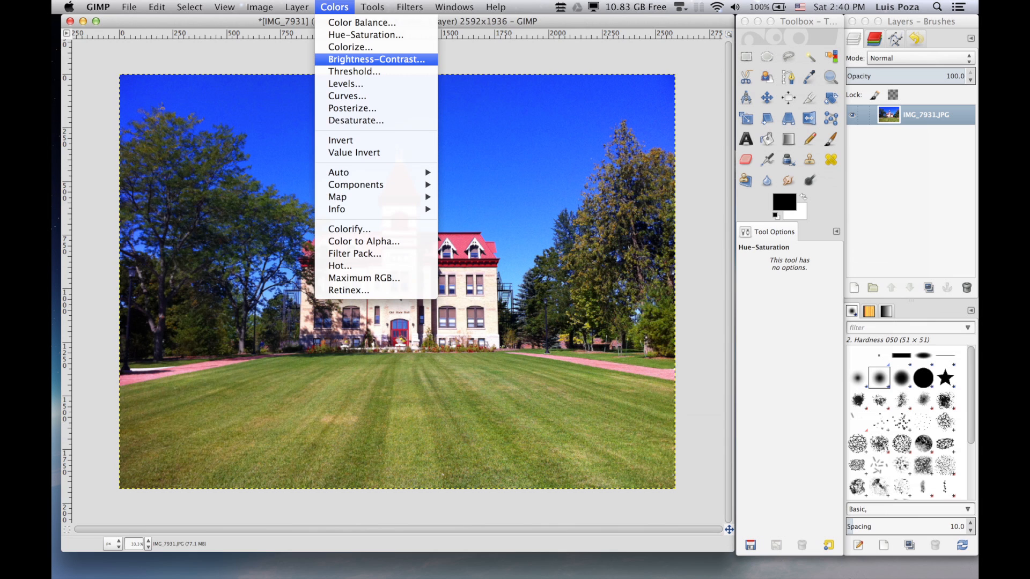
left_click(354, 60)
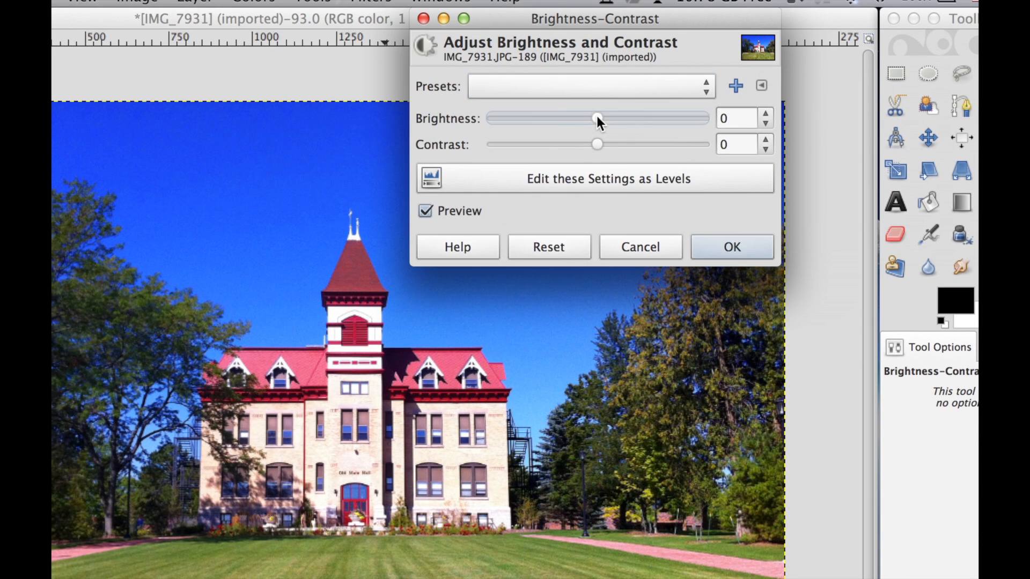
left_click_drag(597, 115, 636, 147)
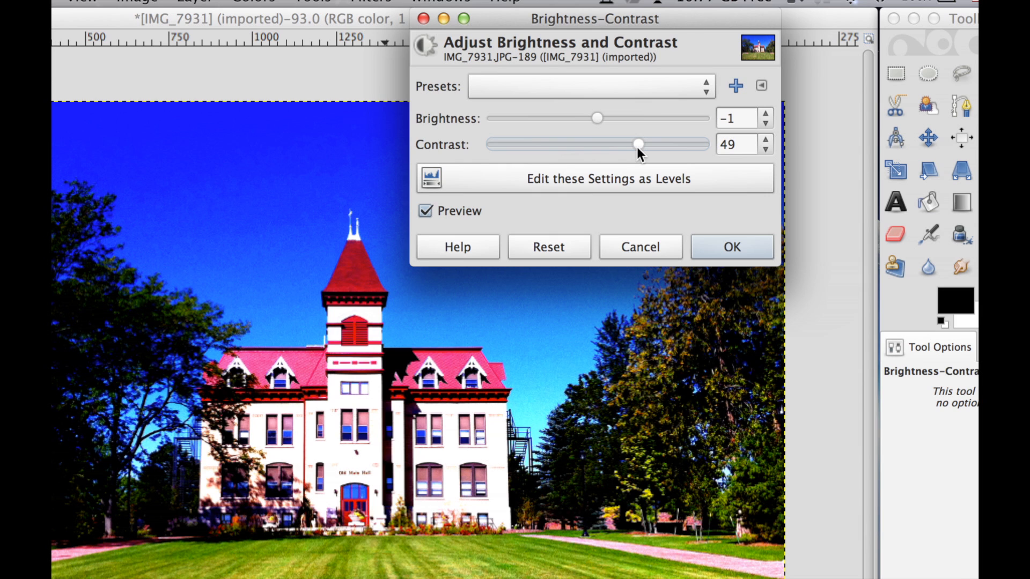
left_click(564, 246)
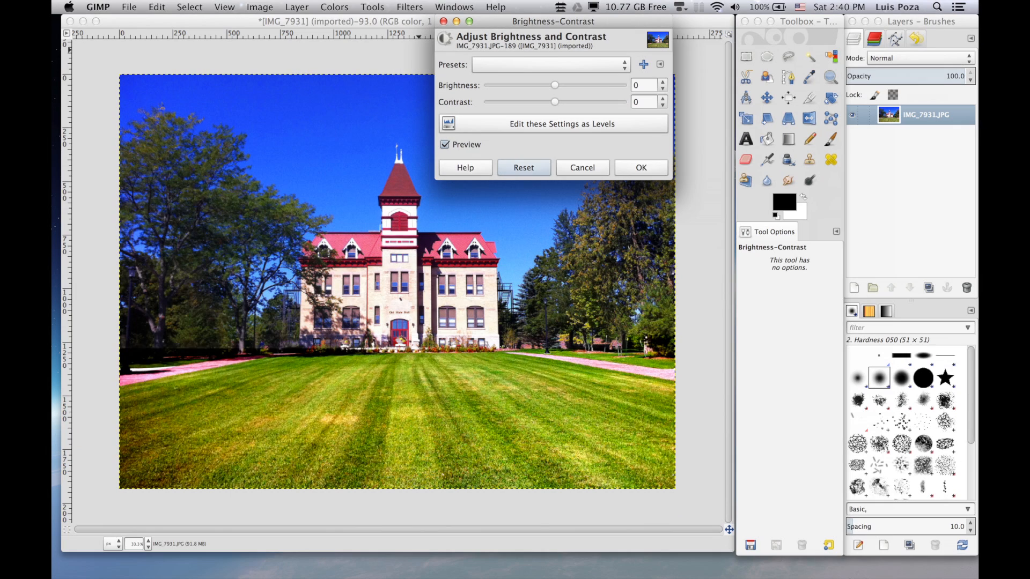
left_click(590, 167)
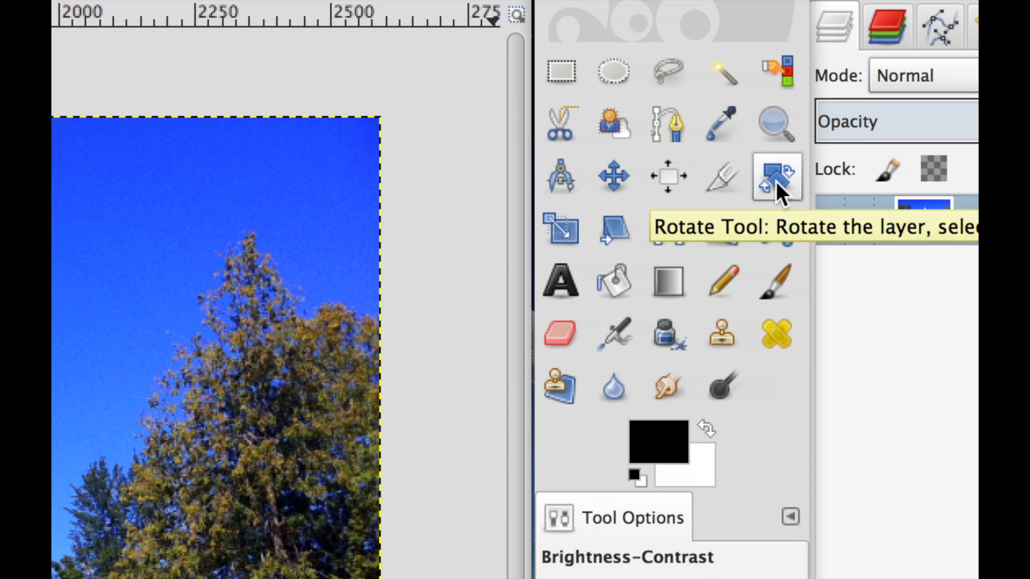
Try rotating the photo by about -4.47 degrees around its centre with the Rotate tool, and cancel the rotation.
left_click(776, 181)
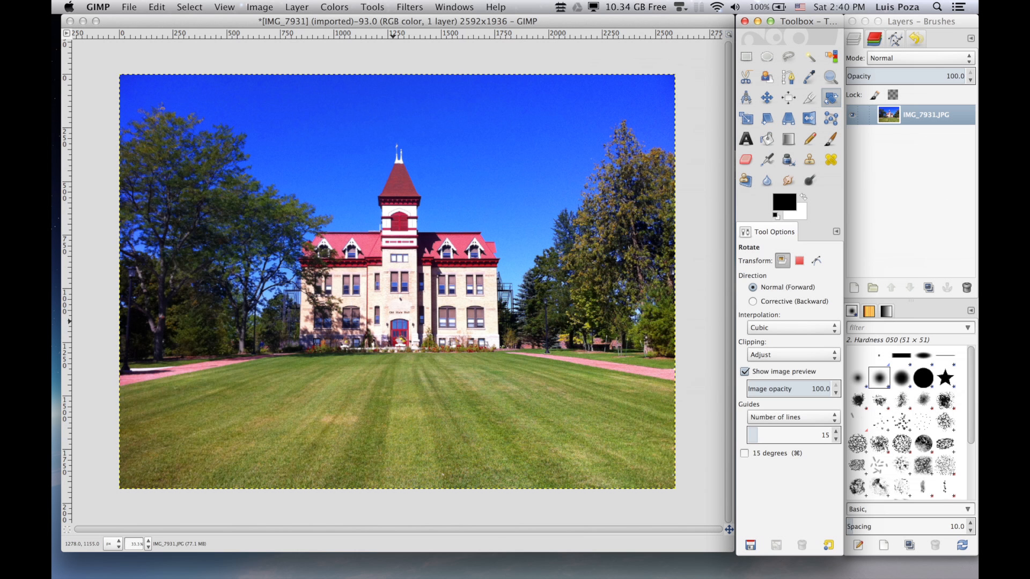
left_click(393, 322)
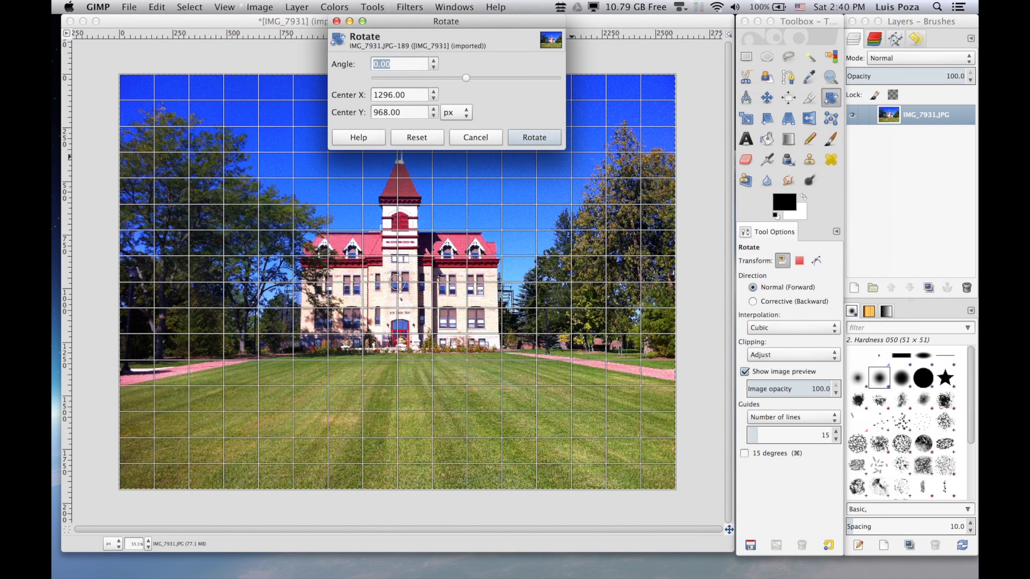
left_click_drag(483, 21, 486, 55)
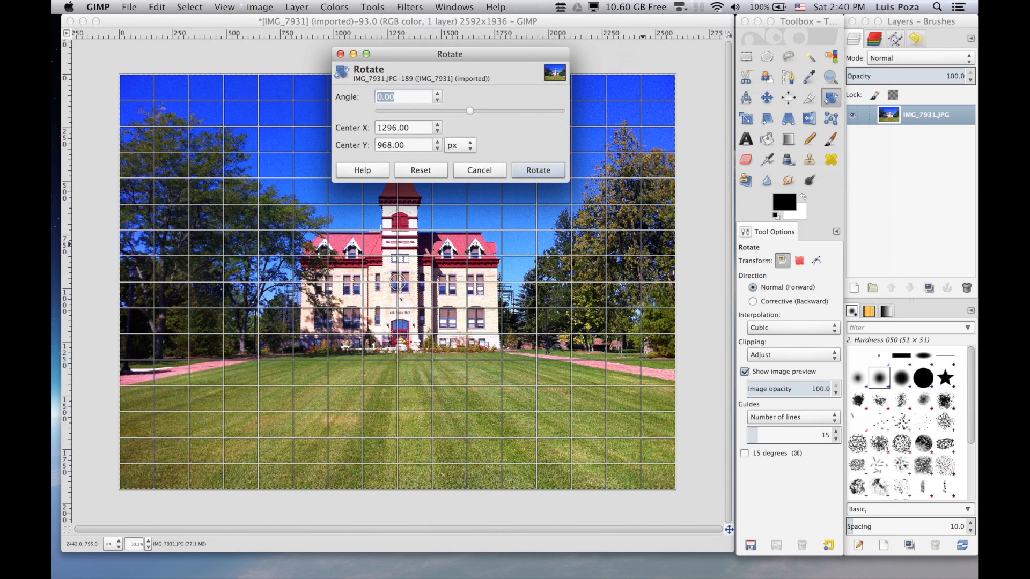
left_click_drag(636, 240, 656, 233)
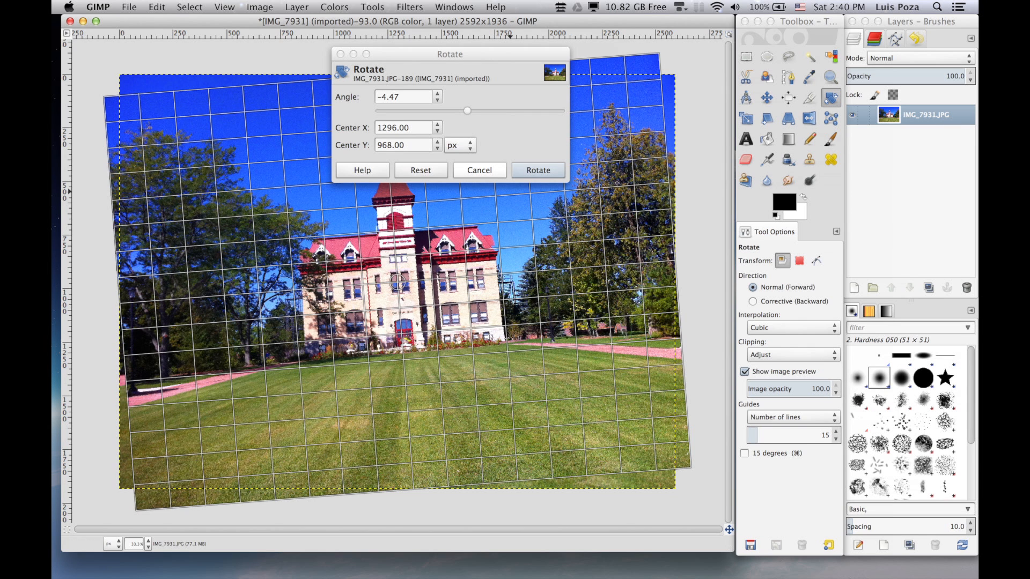
key("Escape")
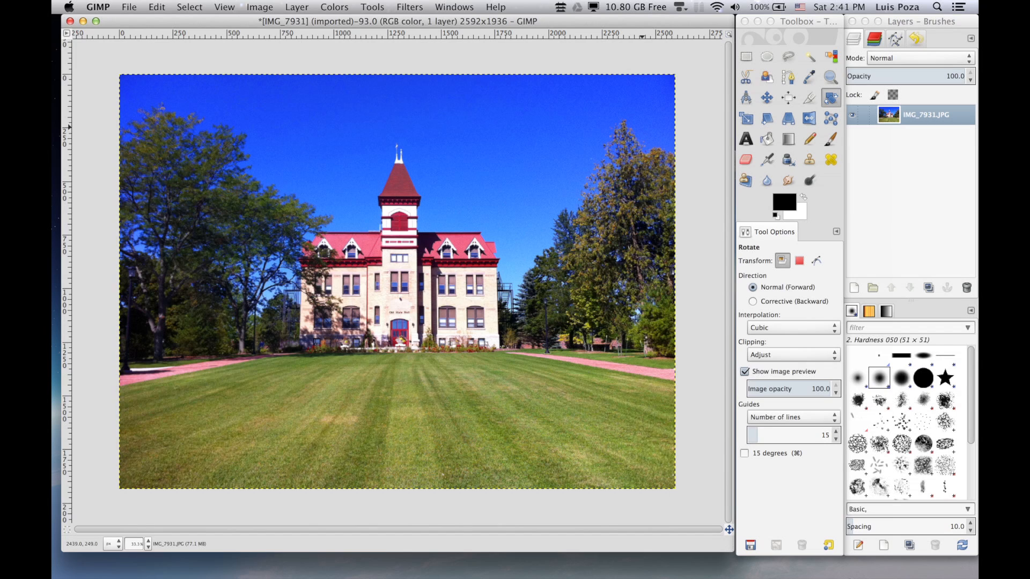
Crop the photo to a rectangular selection around the building, about 1725 × 1350 px, starting at about 450, 204.
left_click(747, 56)
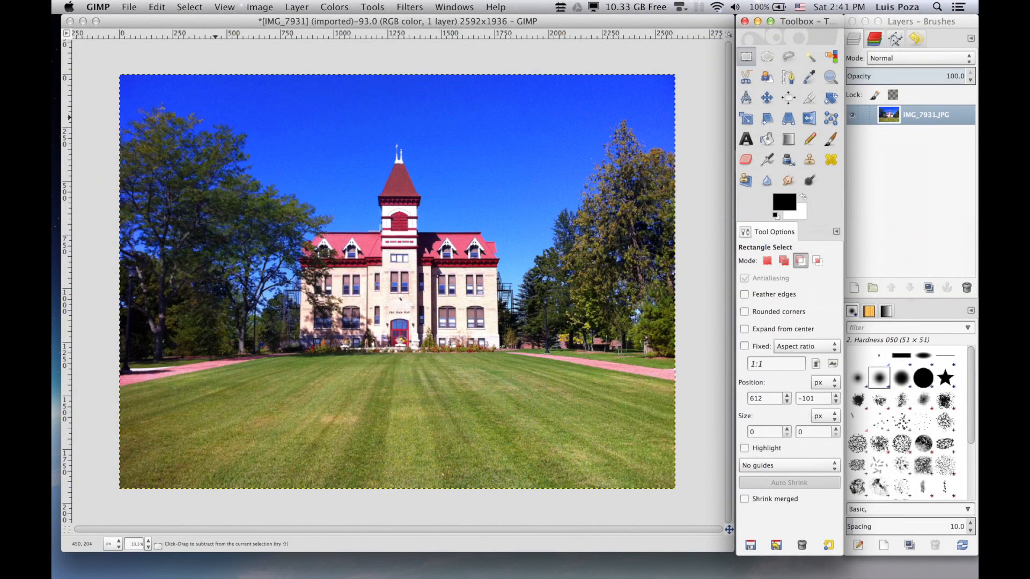
left_click_drag(216, 118, 585, 407)
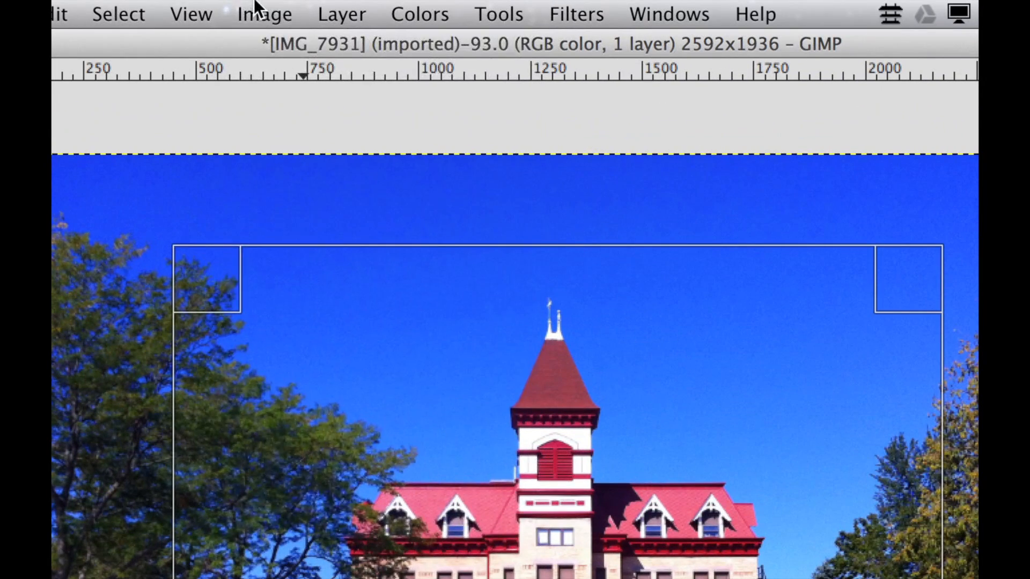
left_click(258, 7)
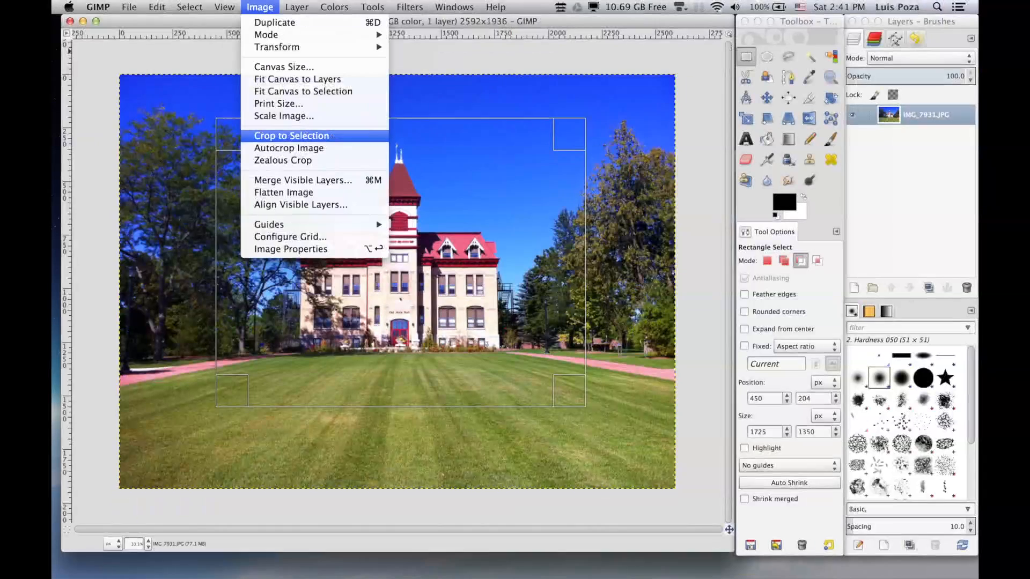
left_click(291, 136)
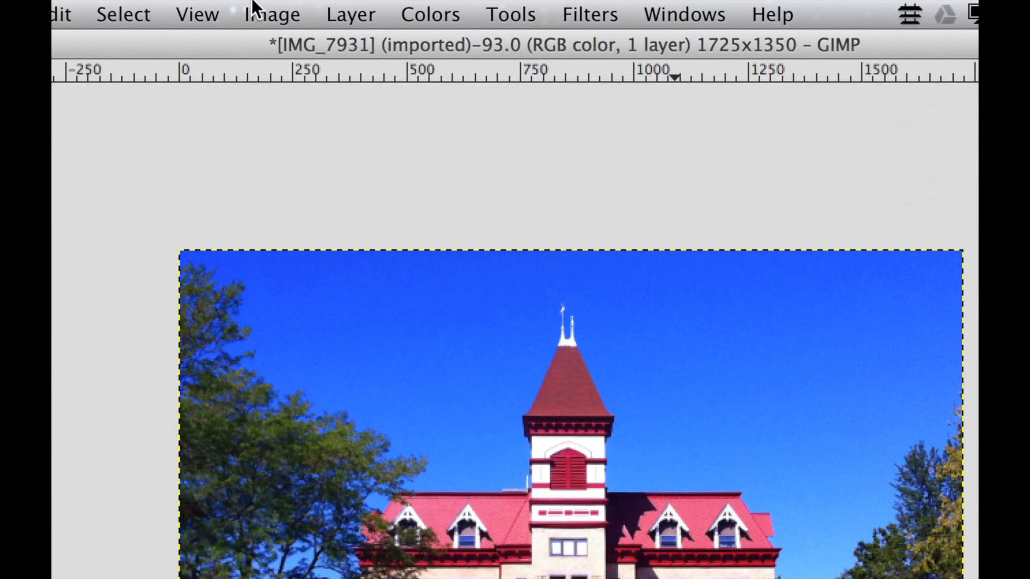
Scale the image to a width of 500 px with width and height linked, giving a height of 391 px.
left_click(274, 14)
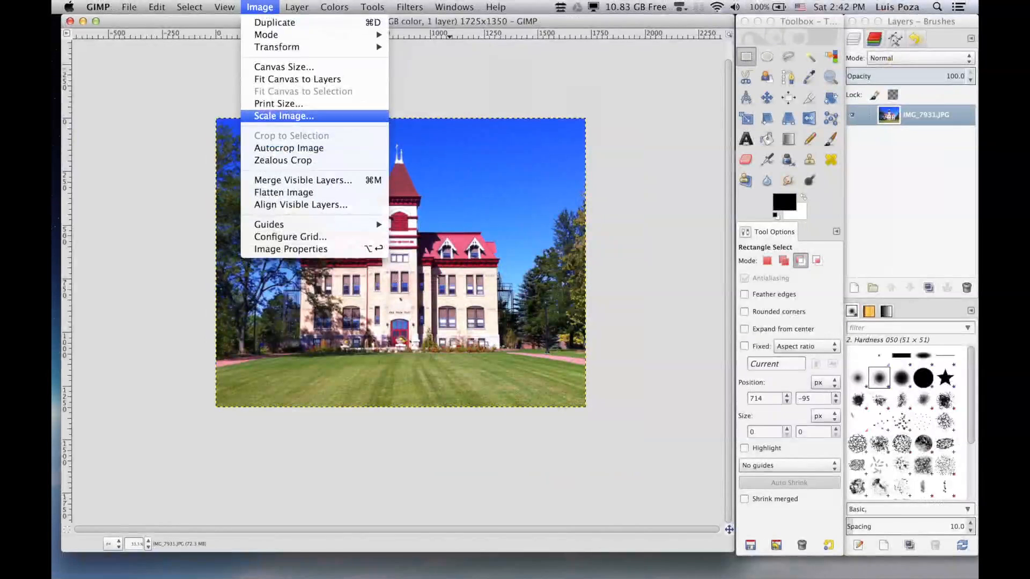
left_click(313, 246)
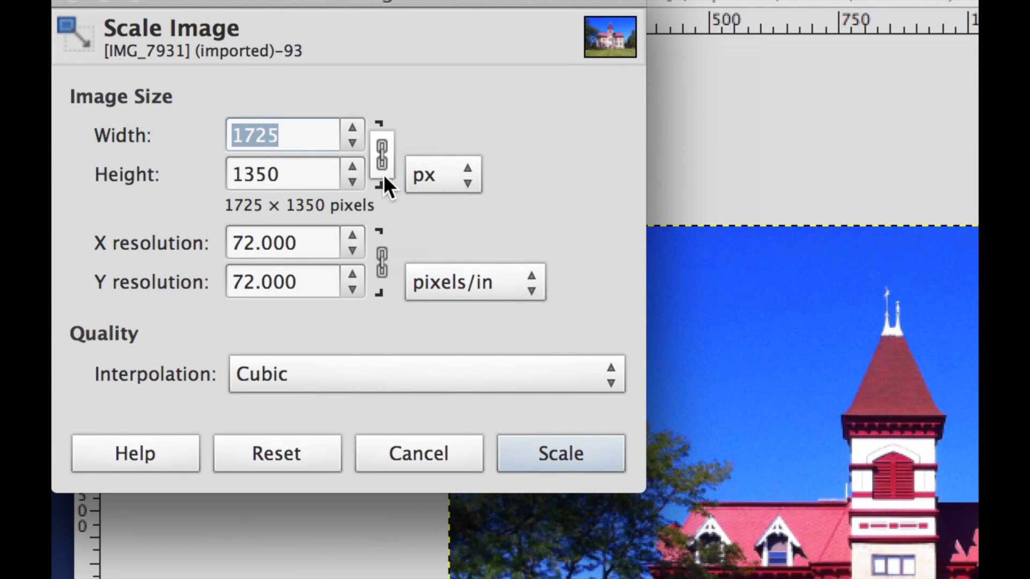
left_click(384, 152)
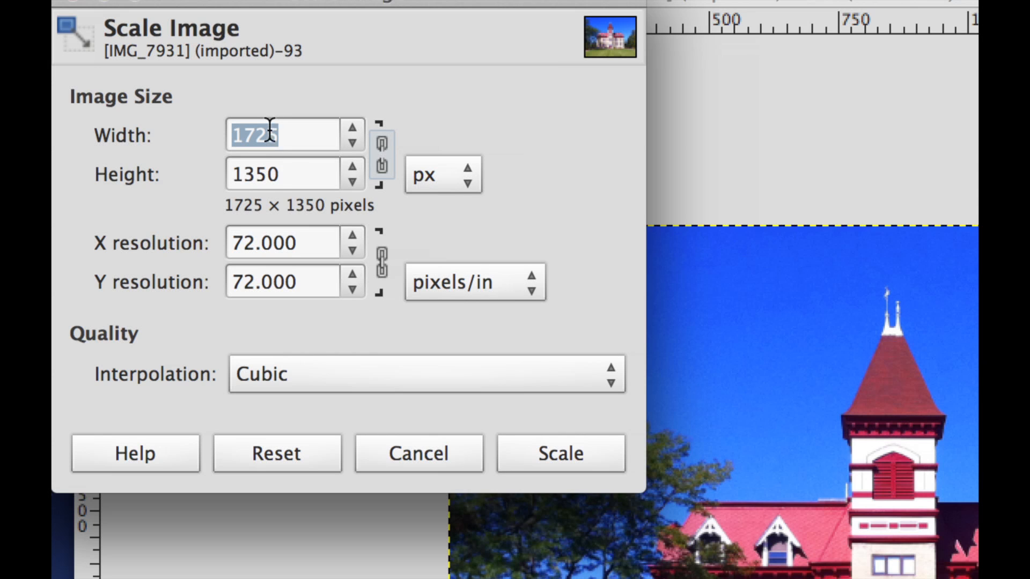
left_click(378, 149)
left_click_drag(285, 133, 201, 131)
type("500")
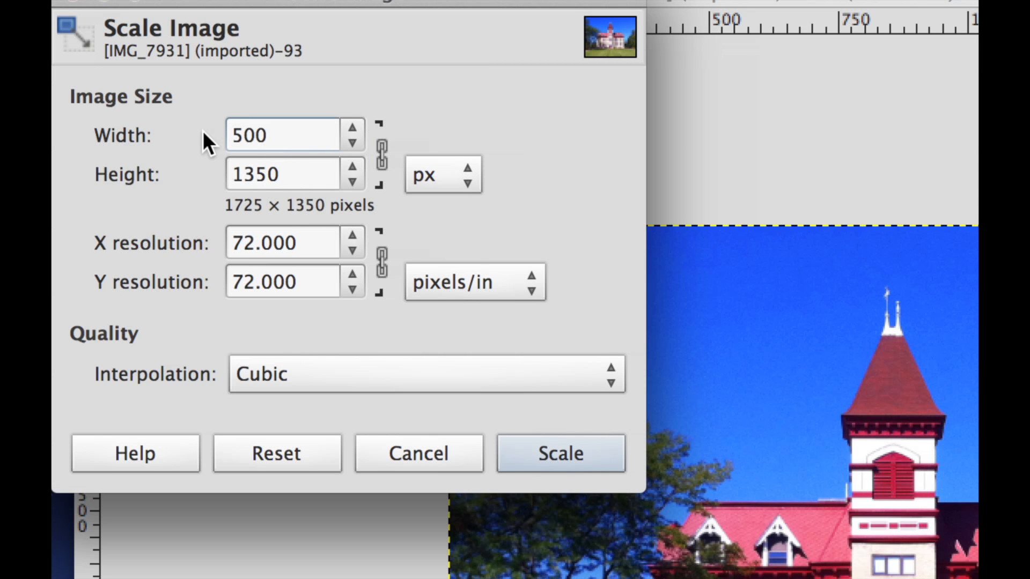
left_click(288, 173)
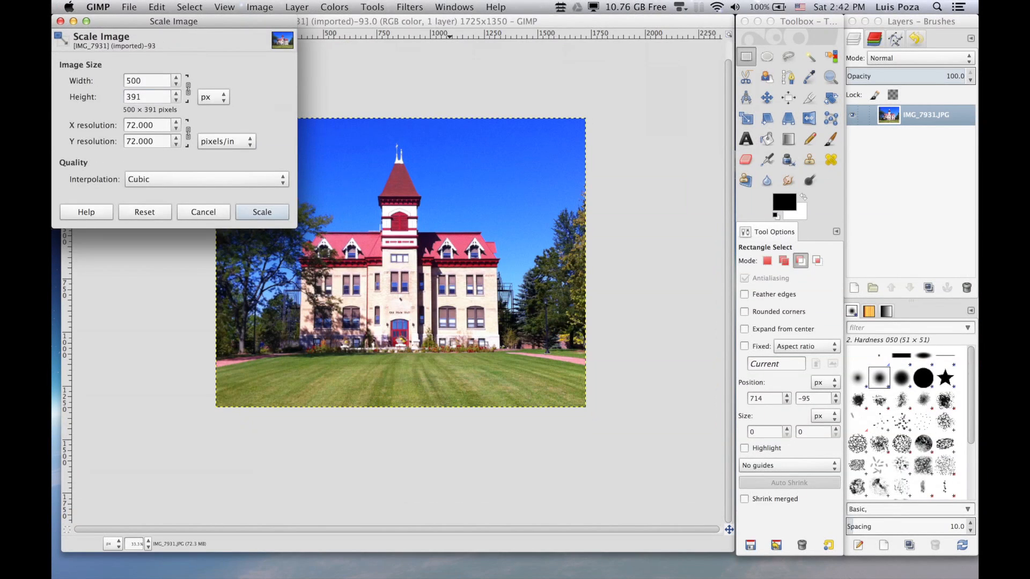
left_click(539, 445)
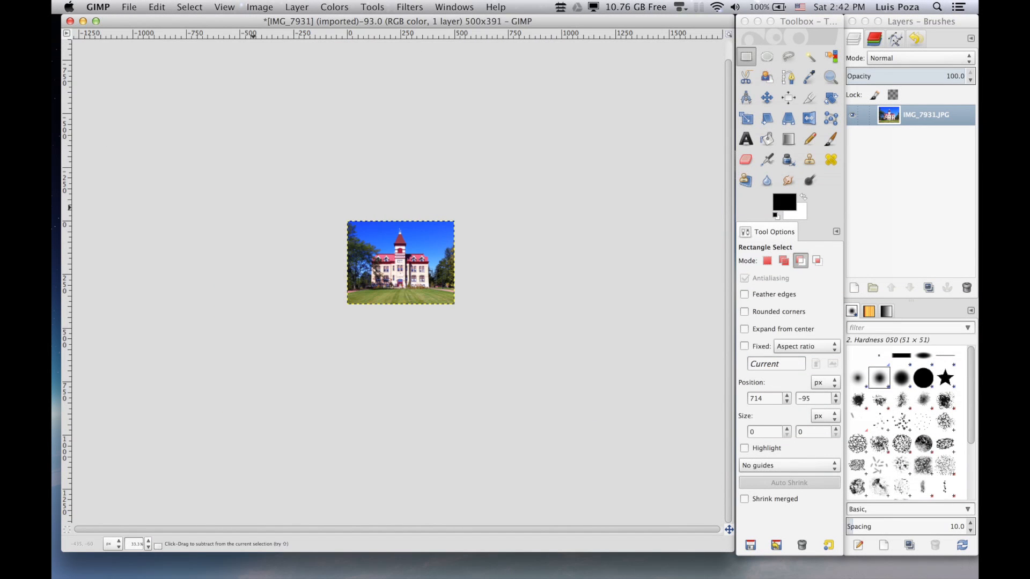
Set the image view zoom to 1:1 (100%).
key("x")
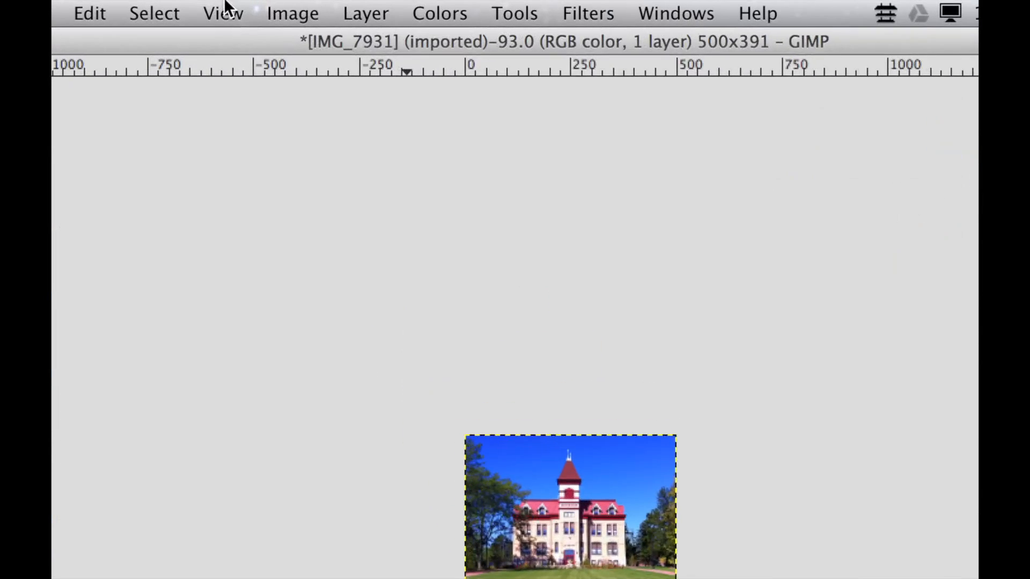
left_click(224, 7)
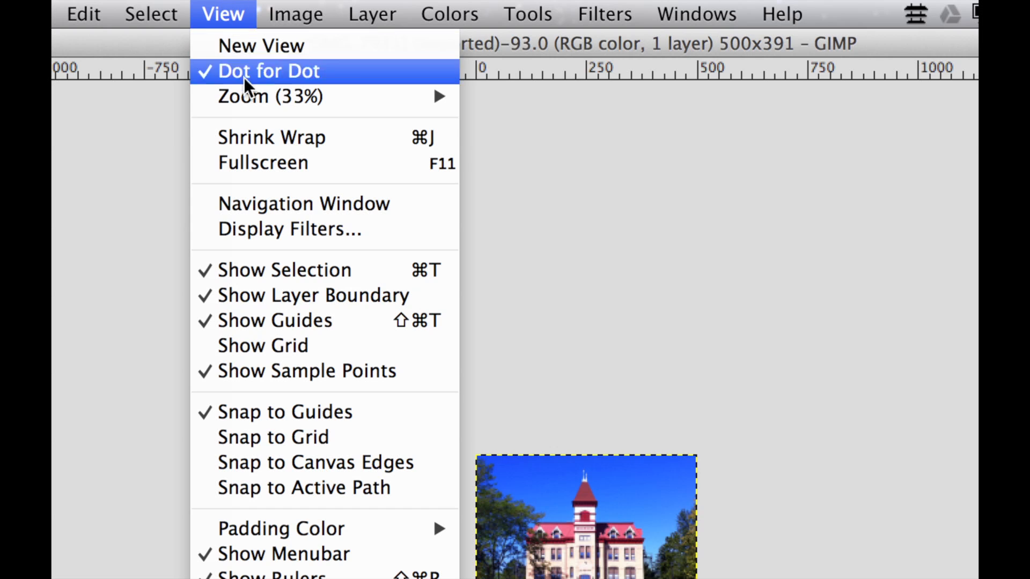
mouse_move(248, 97)
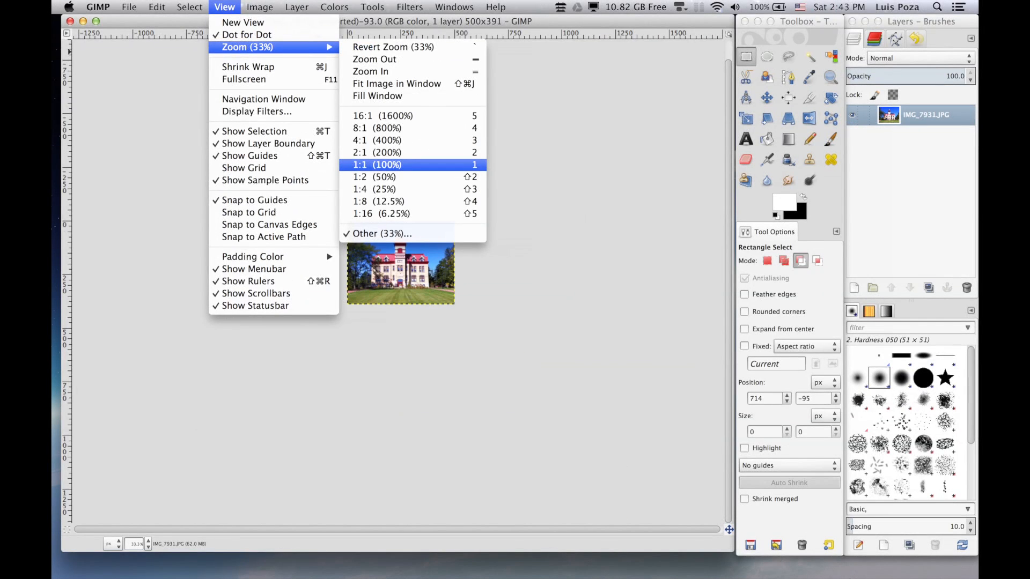
left_click(375, 165)
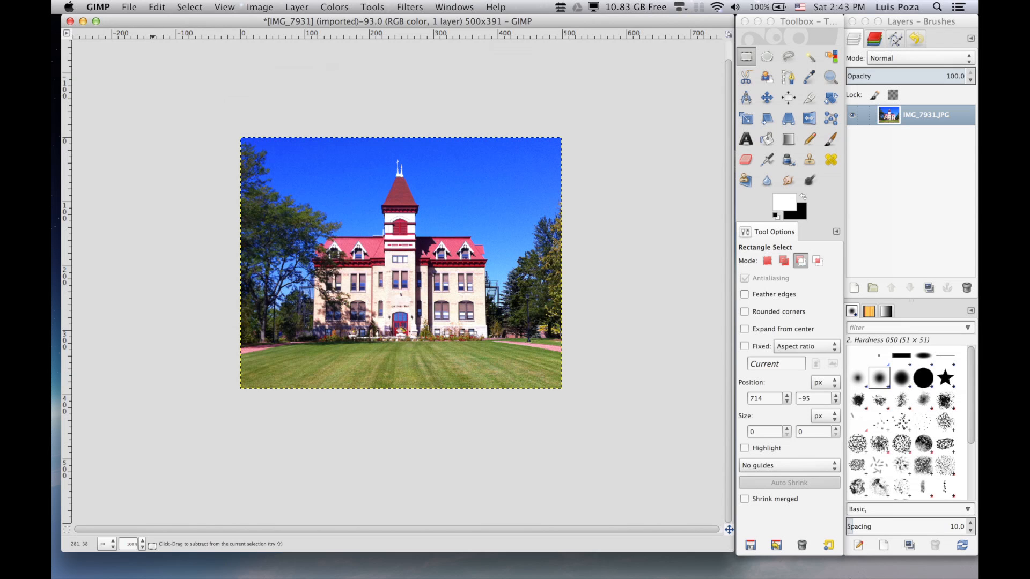
left_click_drag(421, 161, 486, 4)
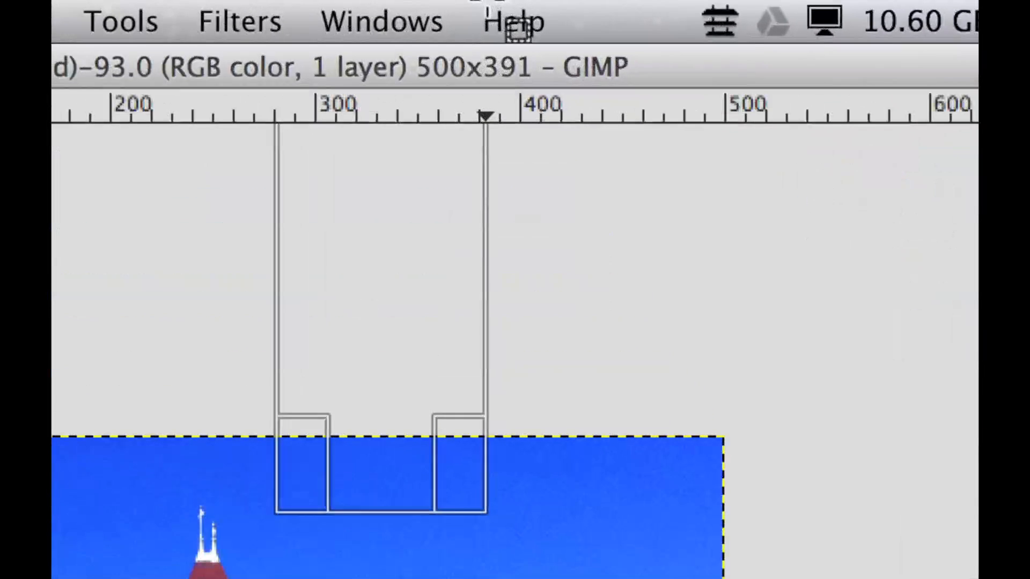
left_click(488, 293)
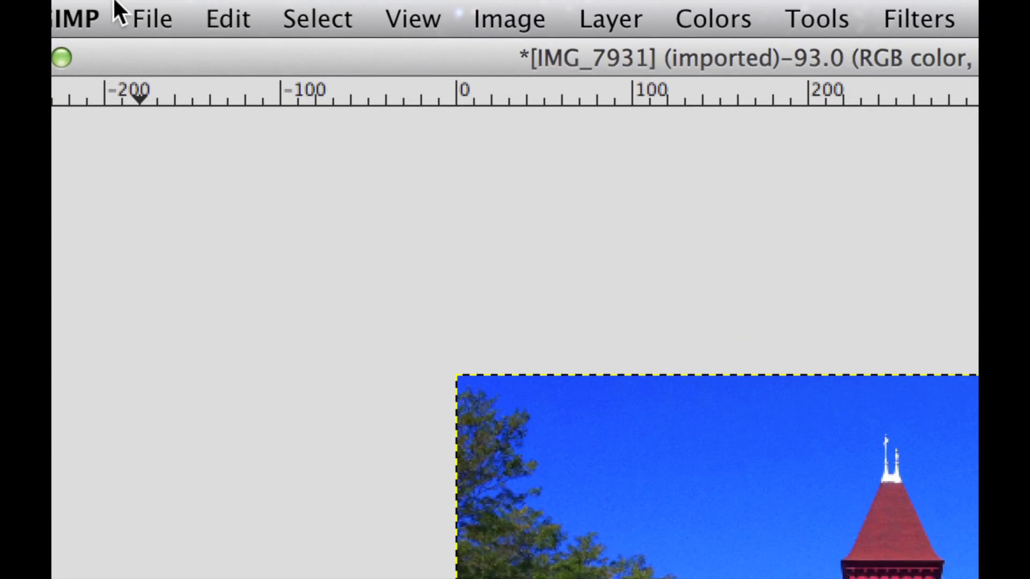
left_click(128, 5)
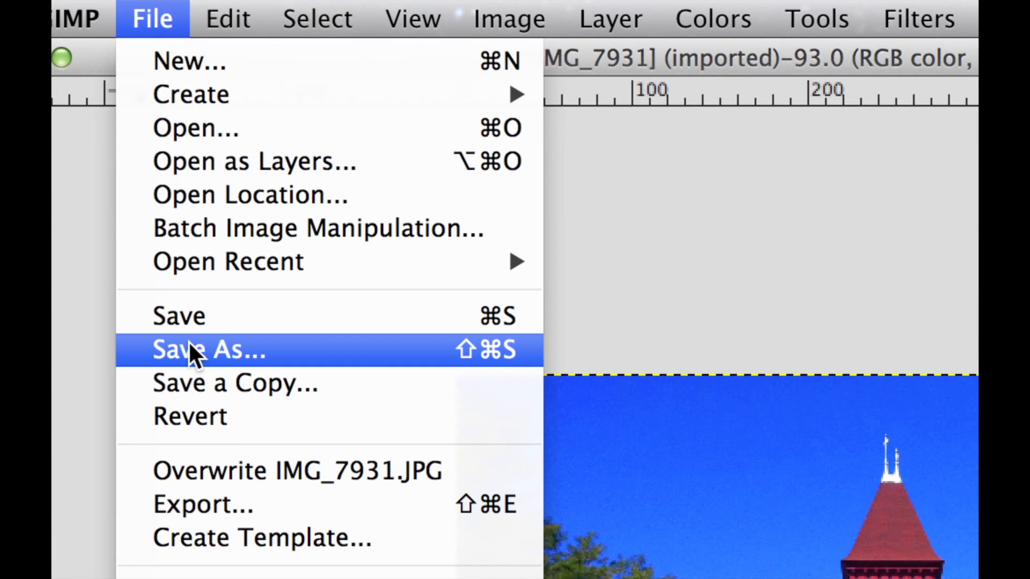
left_click(204, 353)
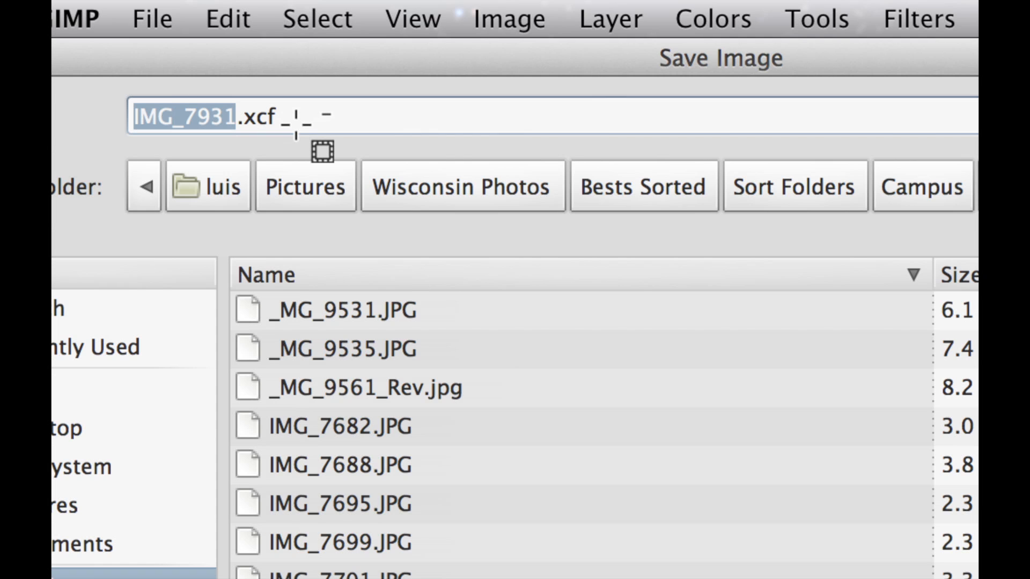
key("Escape")
Start exporting the image to the Desktop folder and name the file oldmain, keeping the JPG extension.
left_click(163, 15)
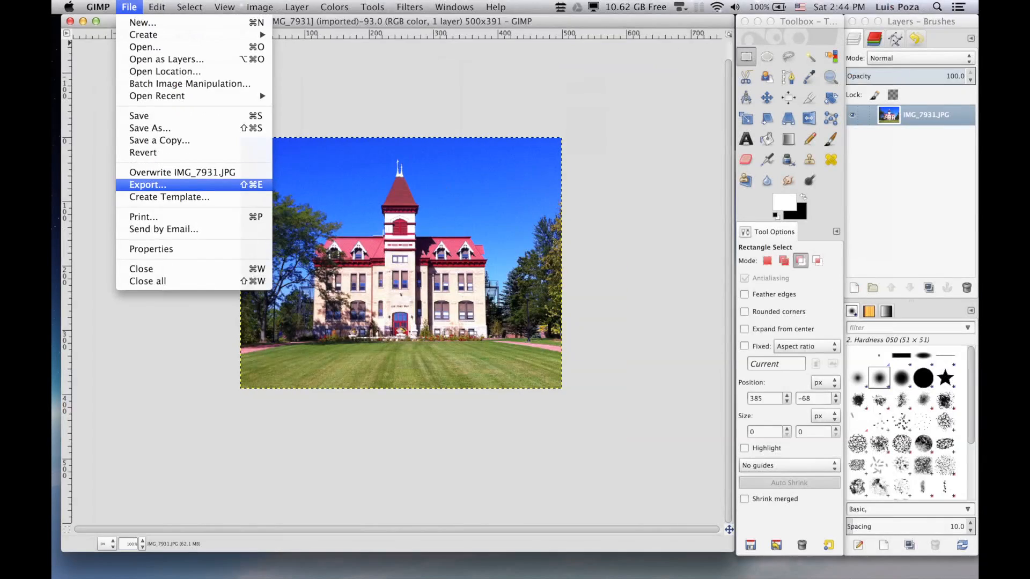
left_click(288, 503)
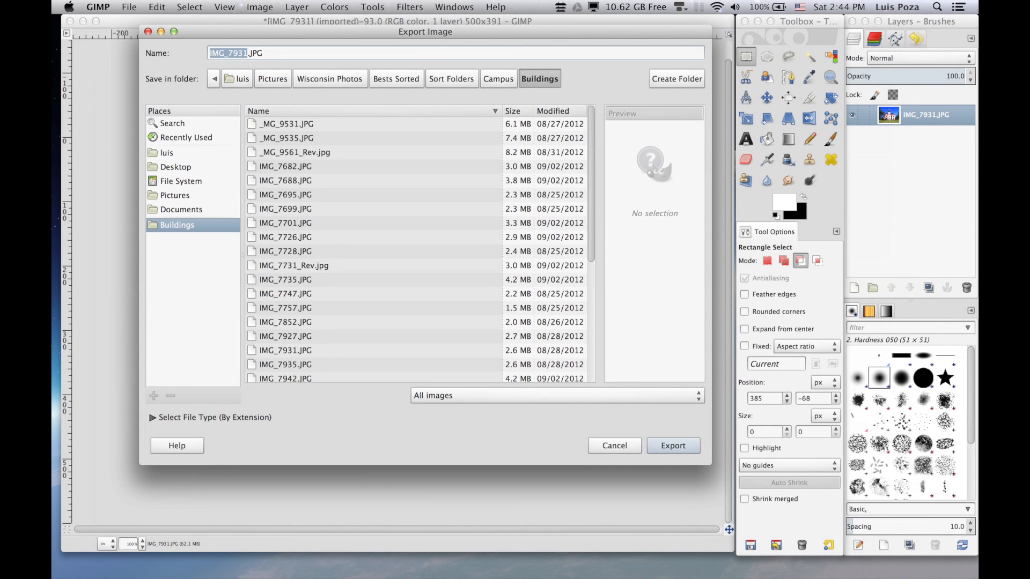
left_click(175, 167)
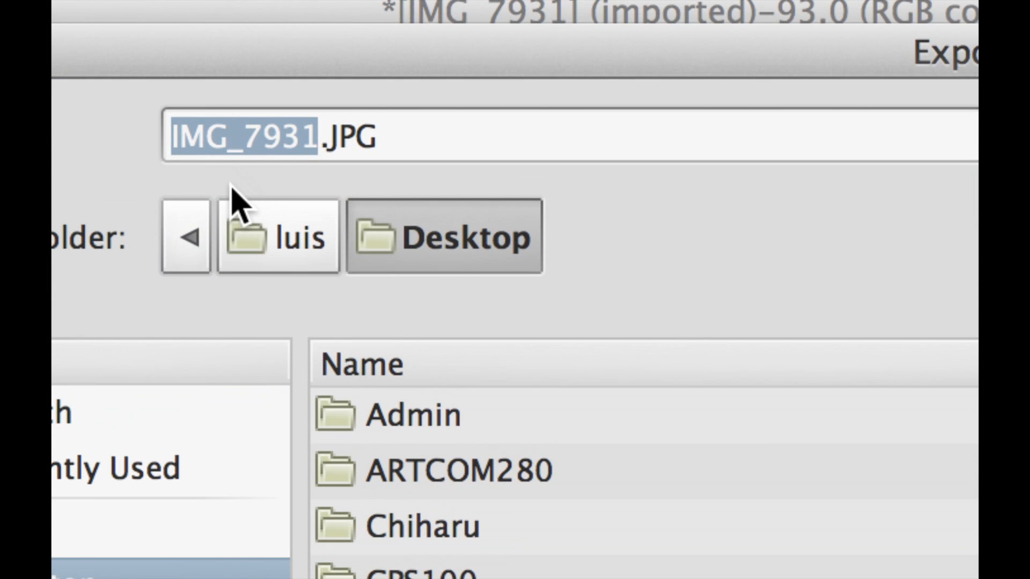
type("oldmain")
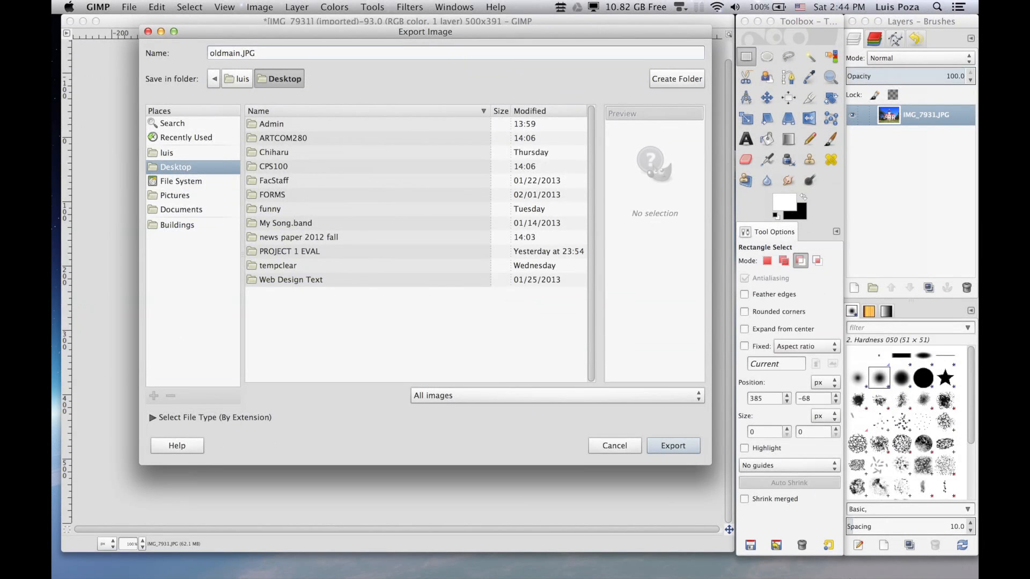
Choose JPEG image as the export file type and proceed to the JPEG export options.
left_click(153, 417)
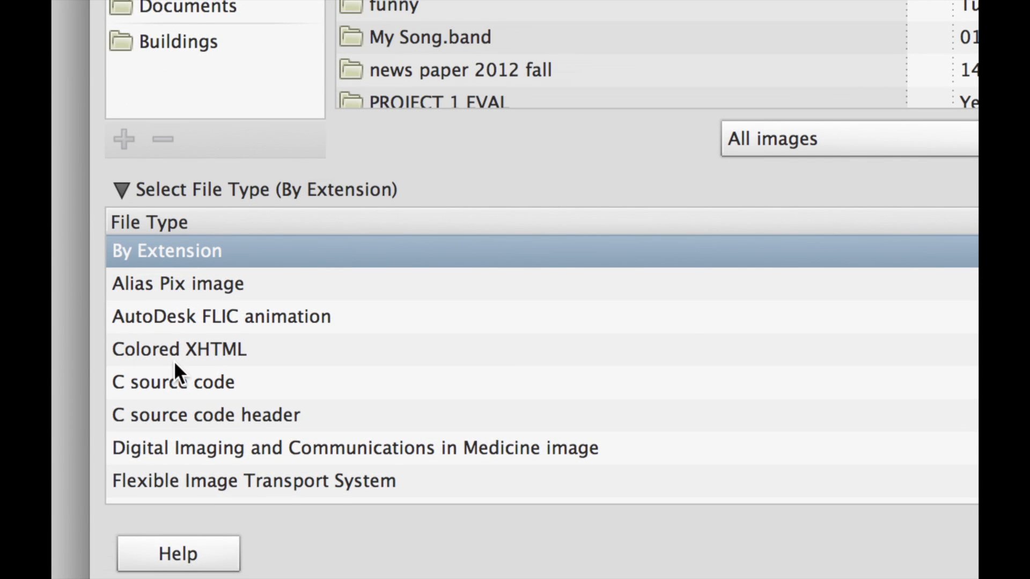
scroll(174, 360, "down", 10)
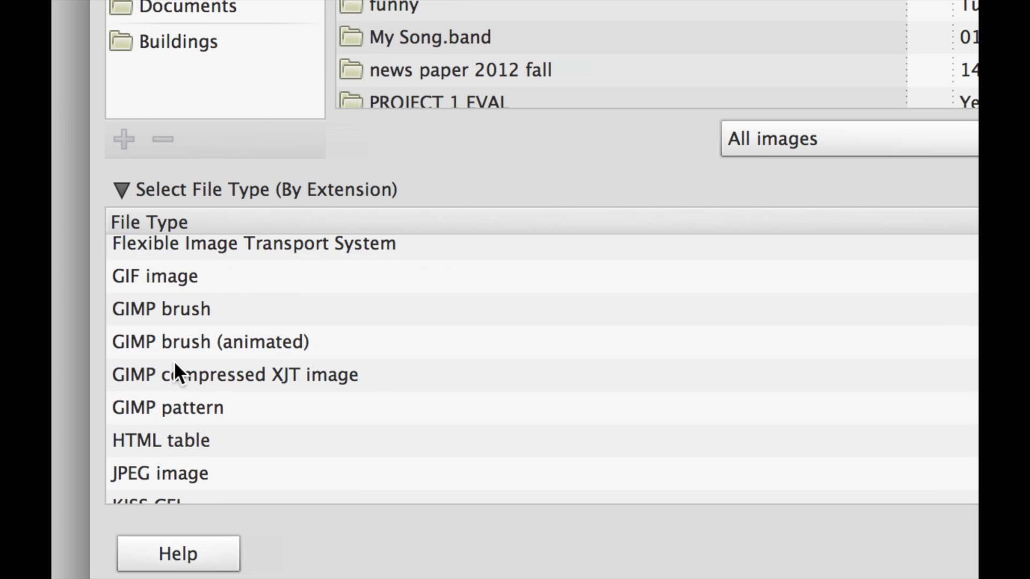
scroll(173, 360, "down", 4)
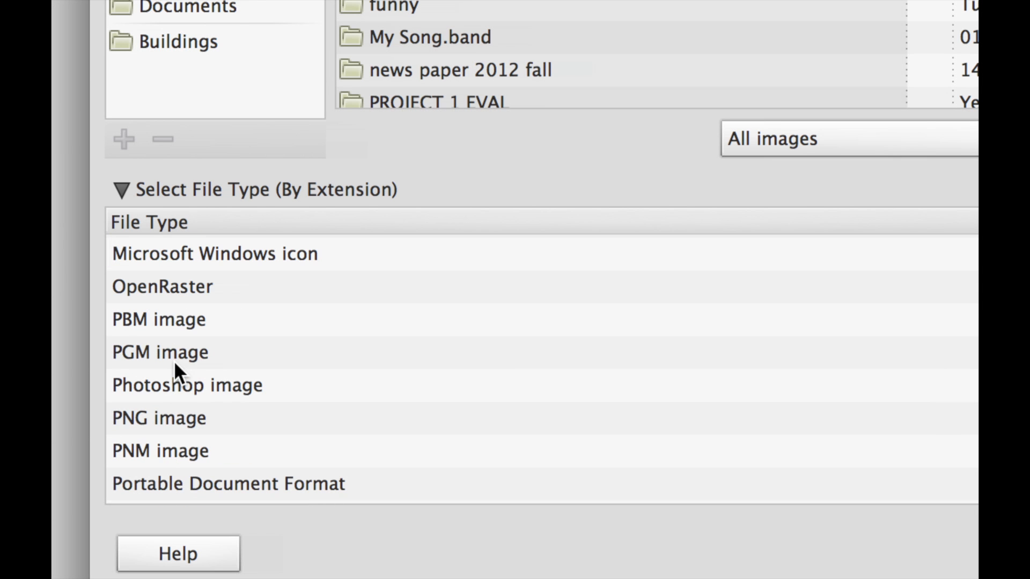
scroll(174, 360, "down", 8)
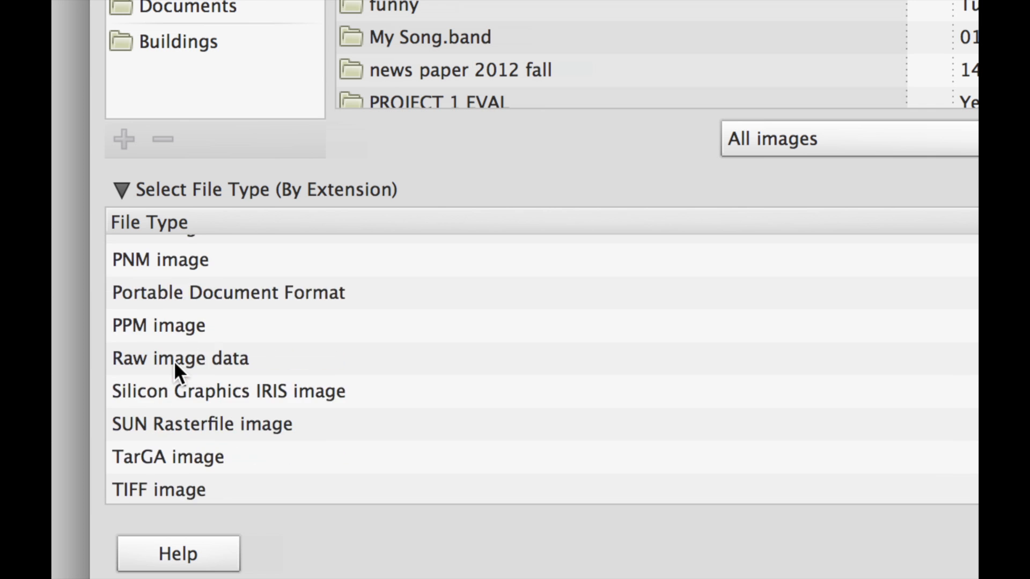
scroll(173, 361, "down", 3)
scroll(174, 360, "up", 10)
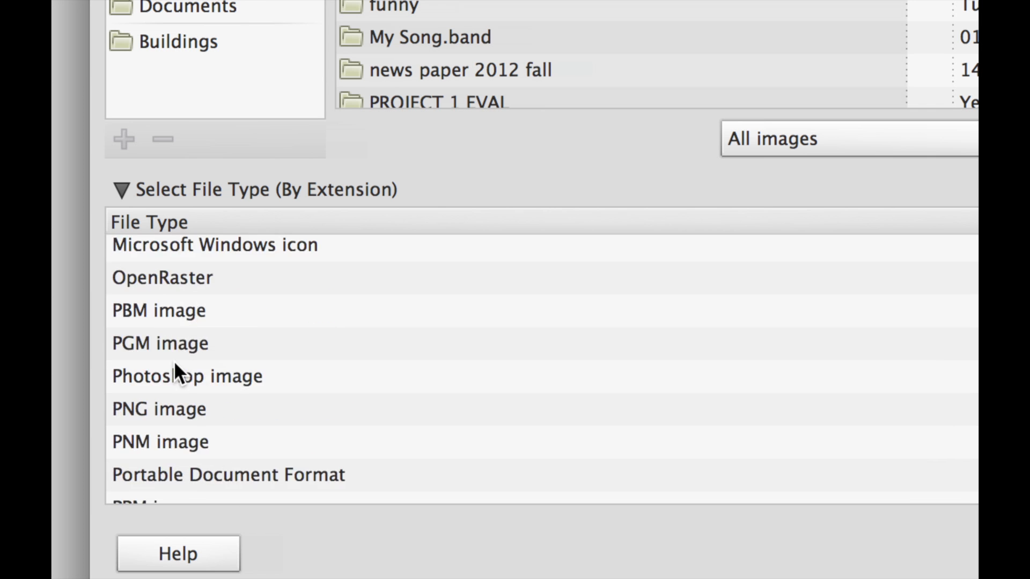
scroll(175, 364, "up", 1)
scroll(174, 363, "down", 3)
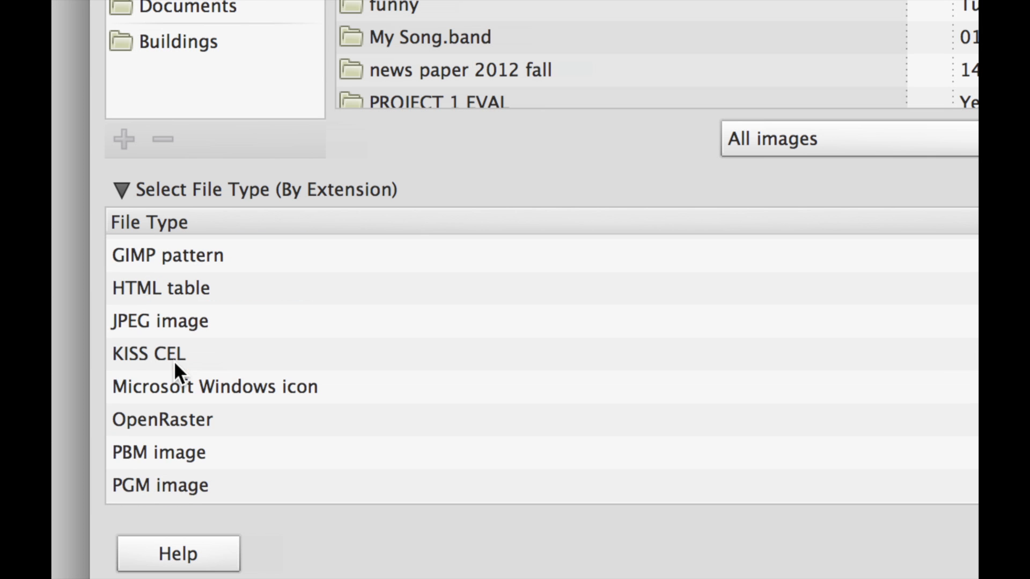
left_click(199, 318)
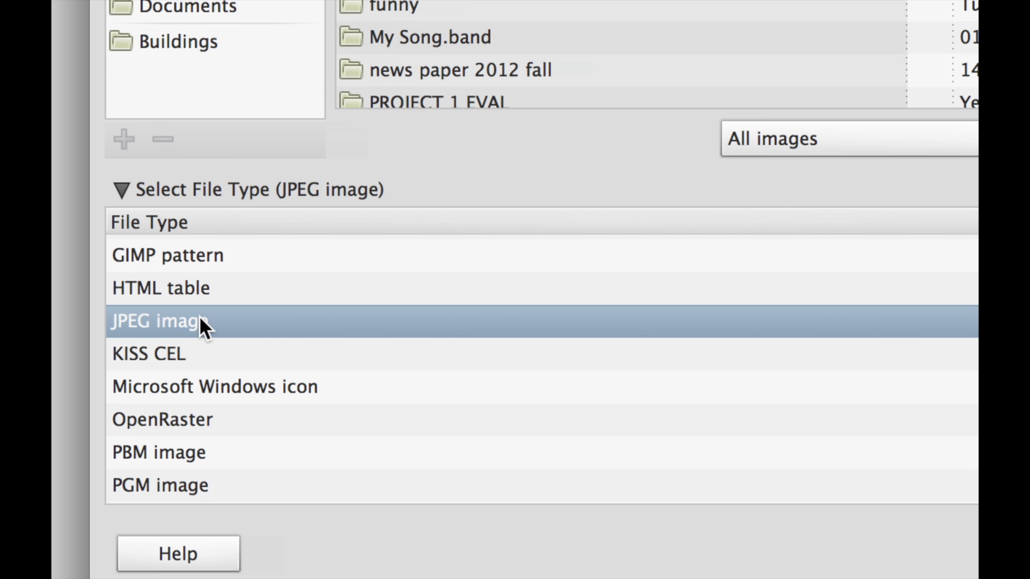
left_click(122, 190)
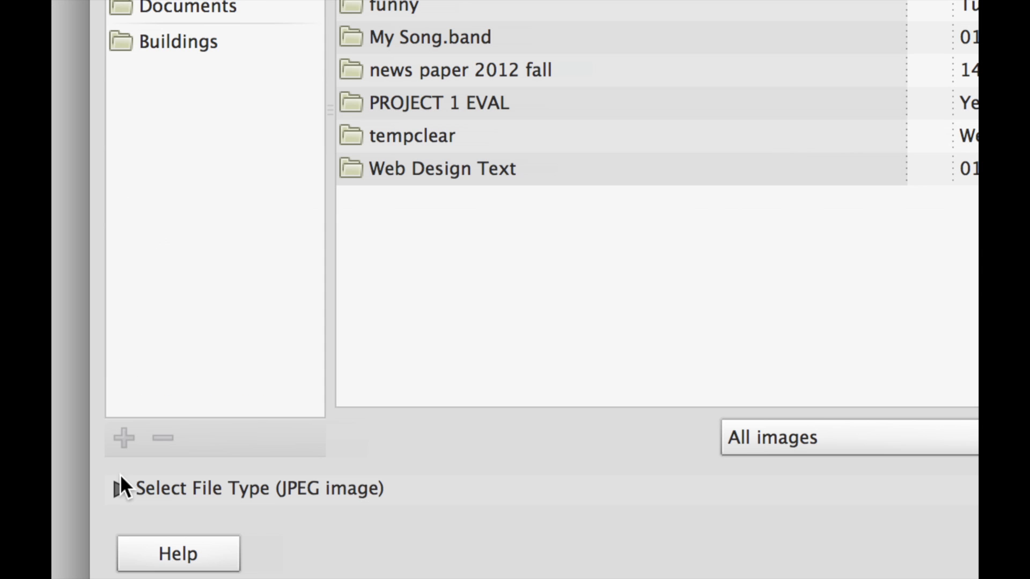
left_click(125, 490)
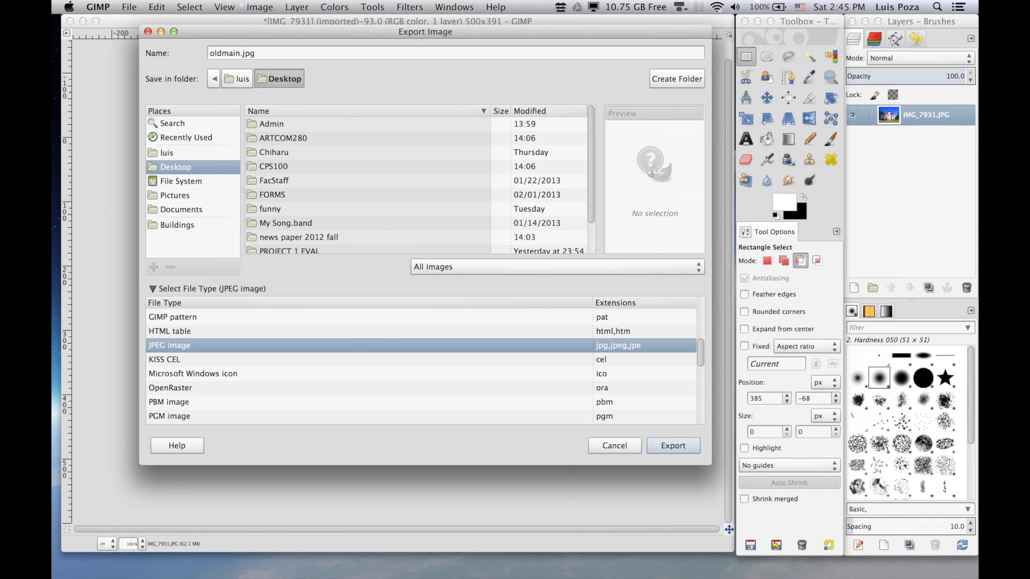
left_click(651, 454)
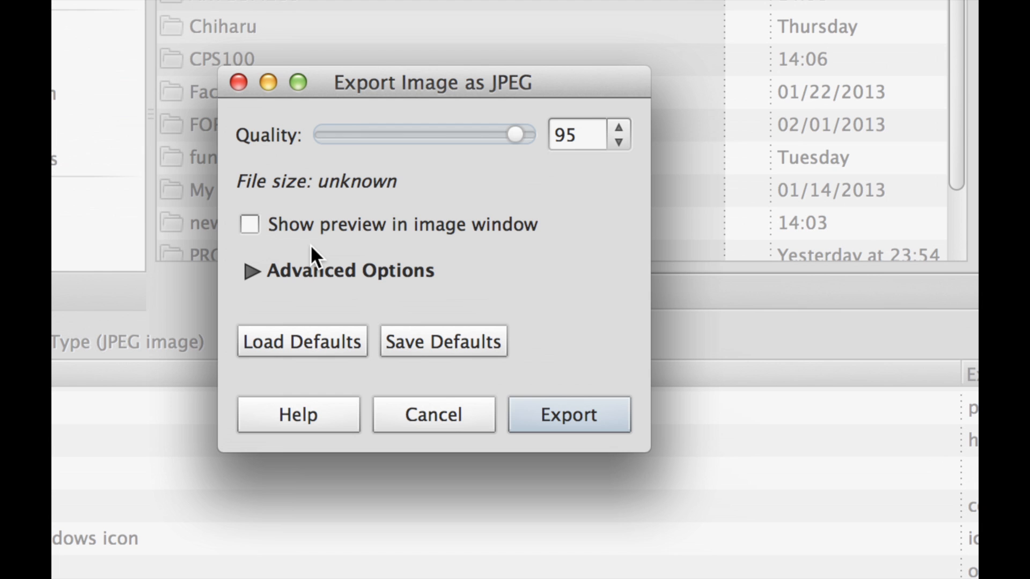
Look through the advanced JPEG options and lower the export quality to 60.
left_click(253, 271)
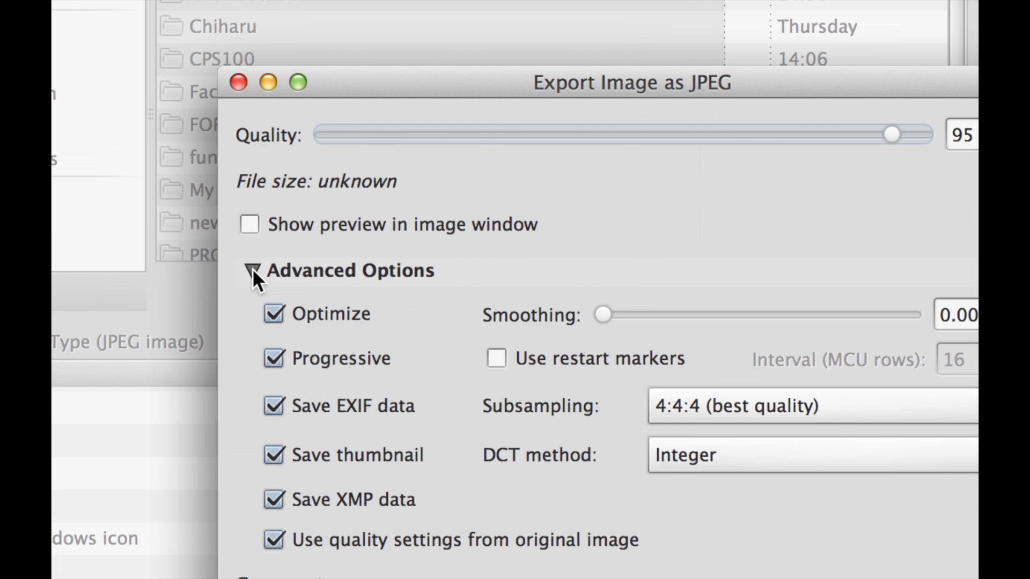
left_click(252, 271)
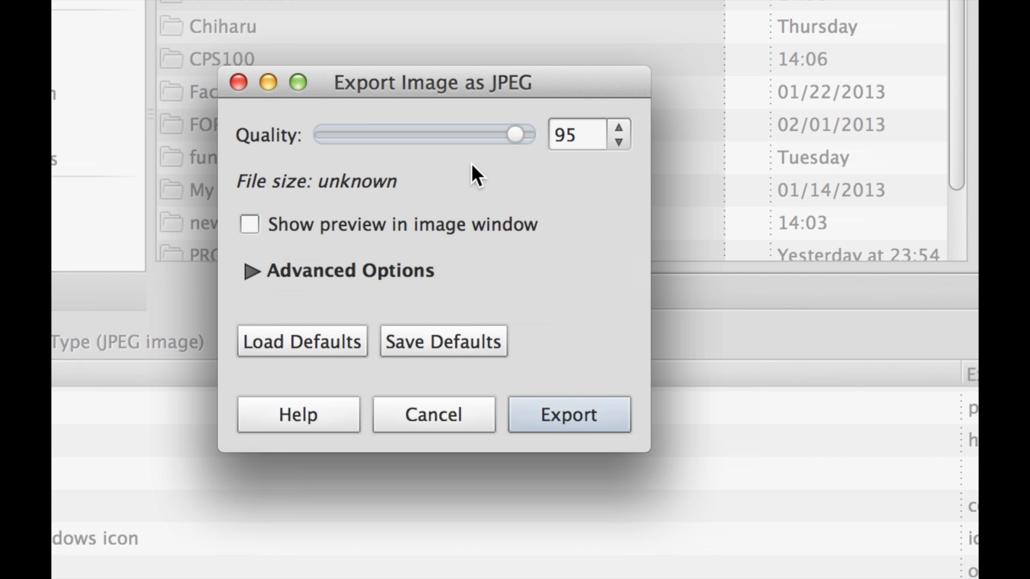
left_click(451, 134)
left_click(620, 141)
left_click(619, 141)
left_click(620, 141)
left_click(619, 141)
left_click(619, 141)
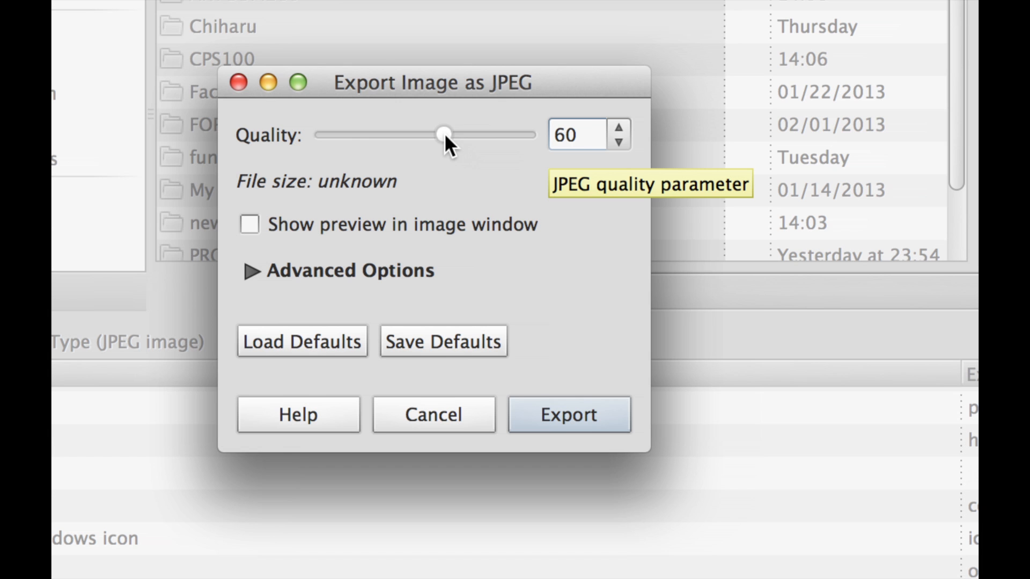
Try a JPEG quality of 30 and return it to 60, rechecking the advanced options.
left_click_drag(444, 134, 385, 134)
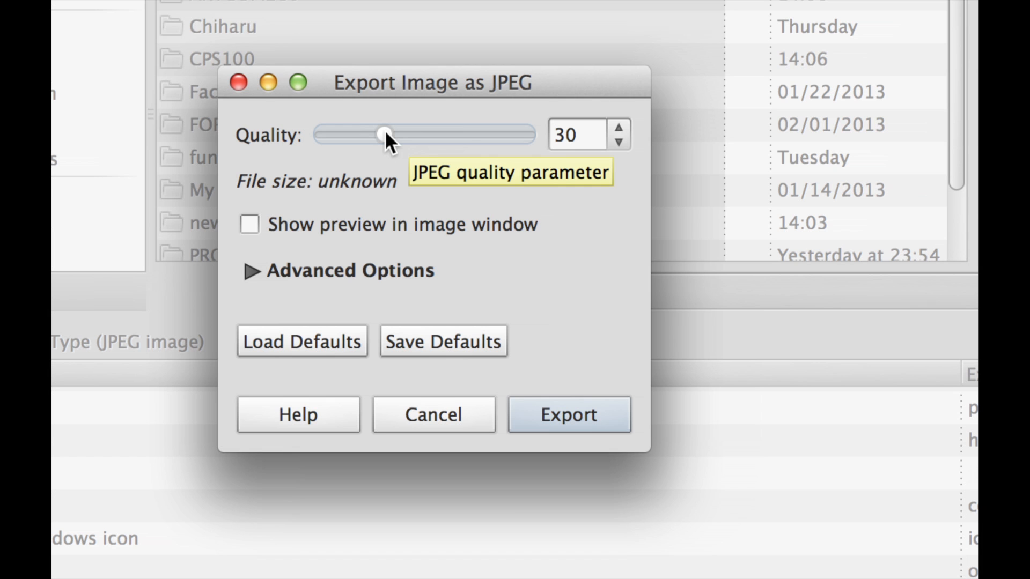
left_click_drag(384, 134, 445, 134)
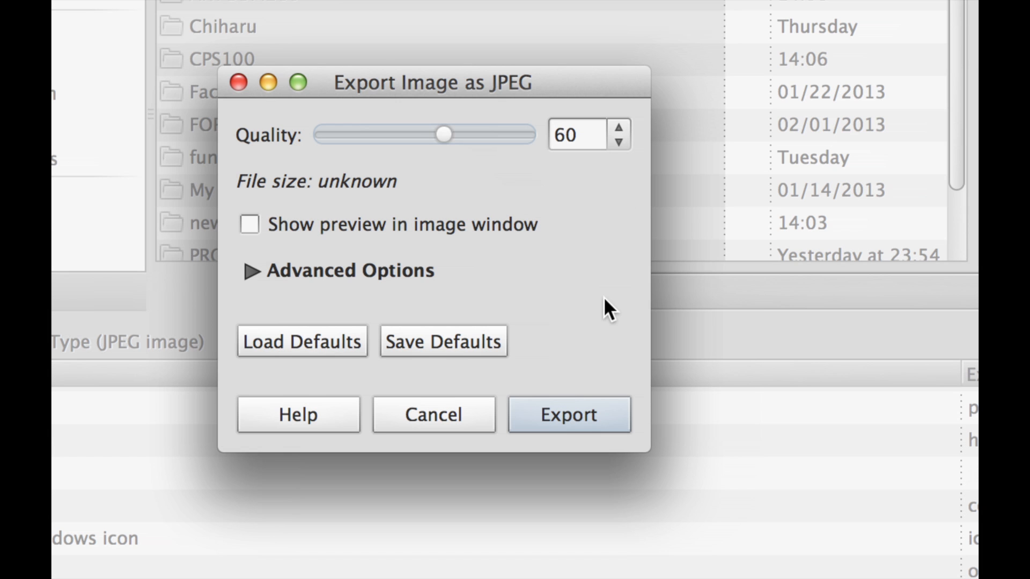
left_click(251, 268)
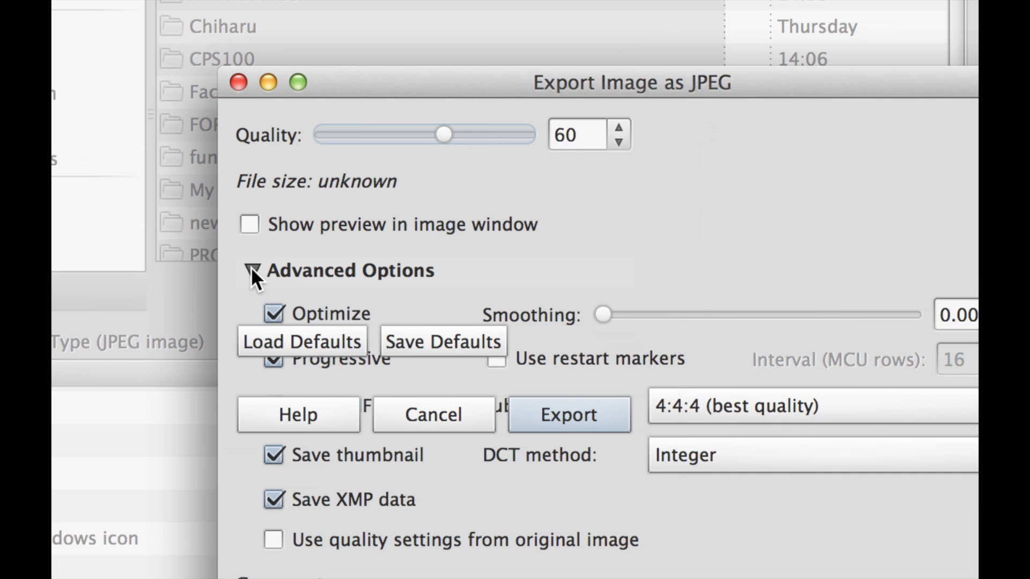
left_click(251, 268)
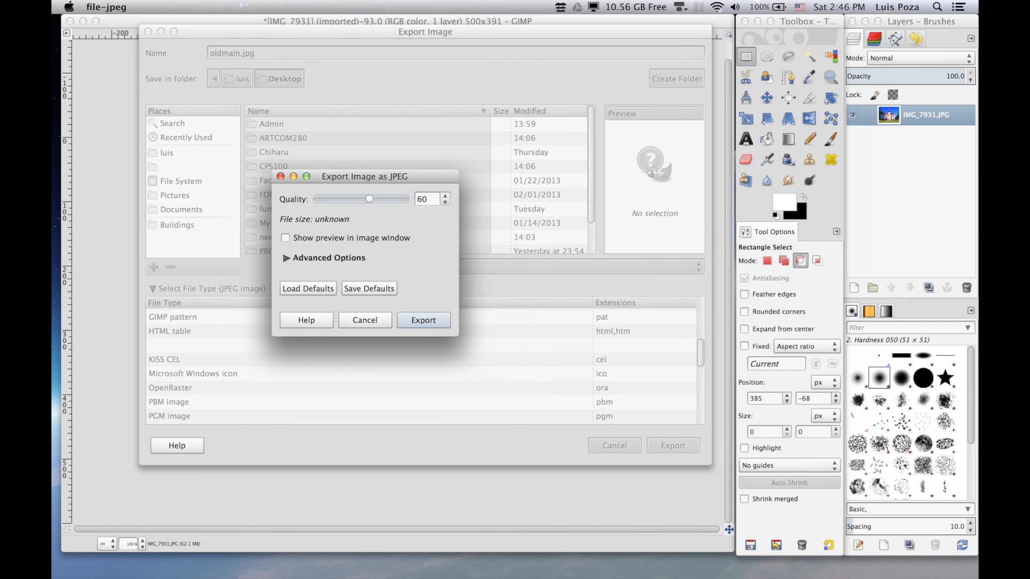
Complete the JPEG export of oldmain.jpg and switch to Finder with all other applications hidden to expose the desktop.
key("Return")
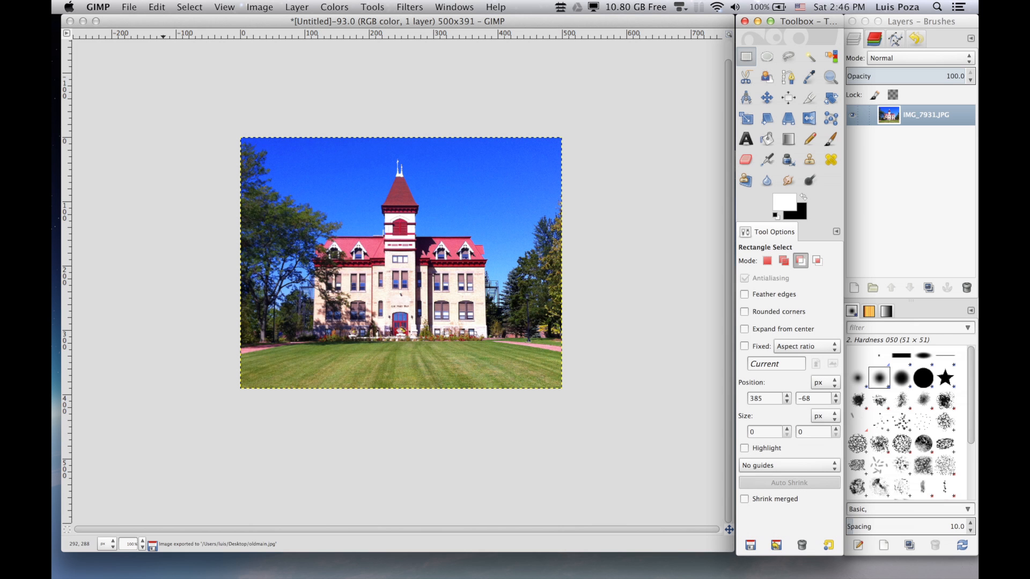
key("super+Tab")
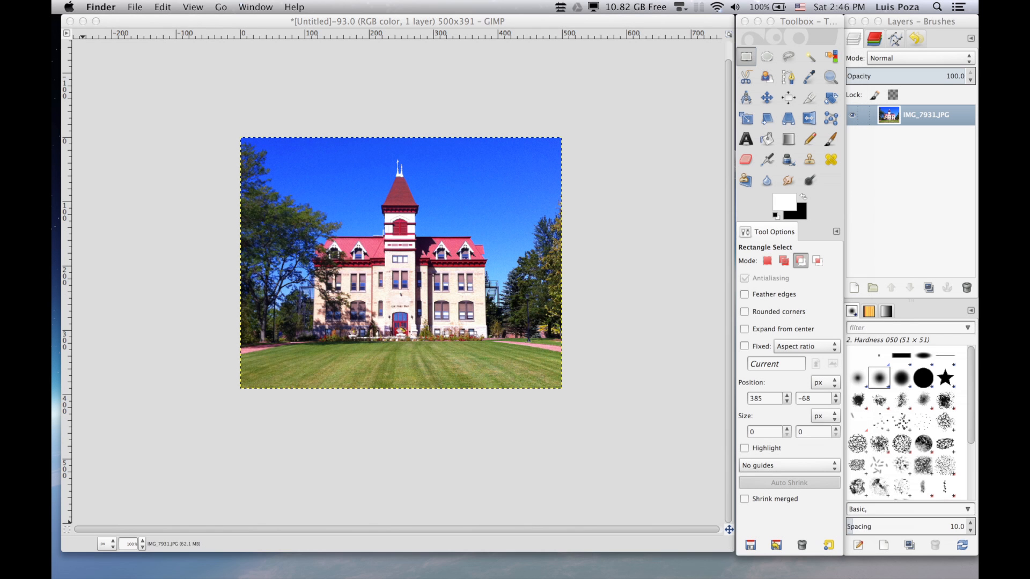
key("super+alt+h")
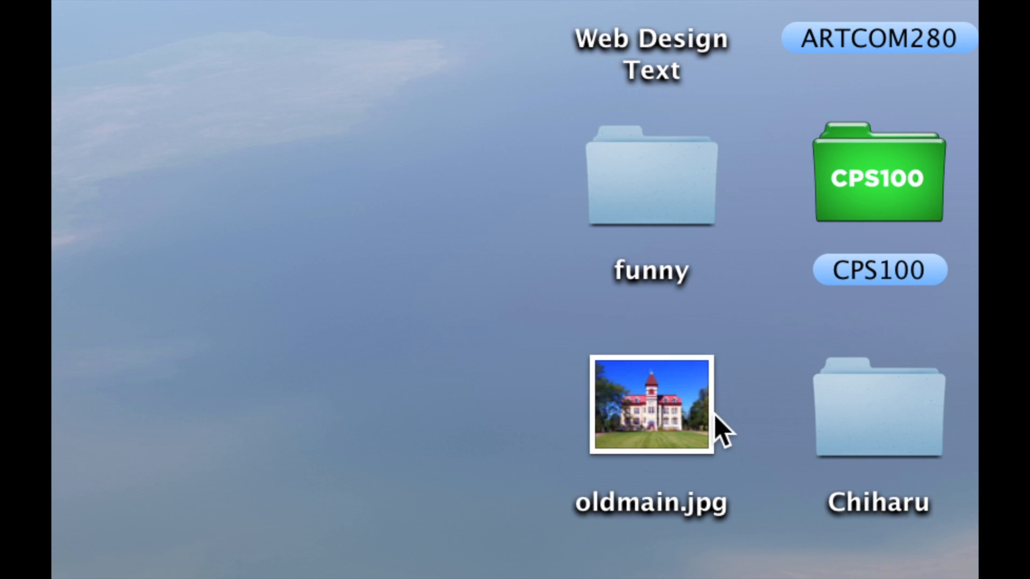
Examine the file size and dimensions of oldmain.jpg on the desktop in its file information, and close that information.
left_click(683, 406)
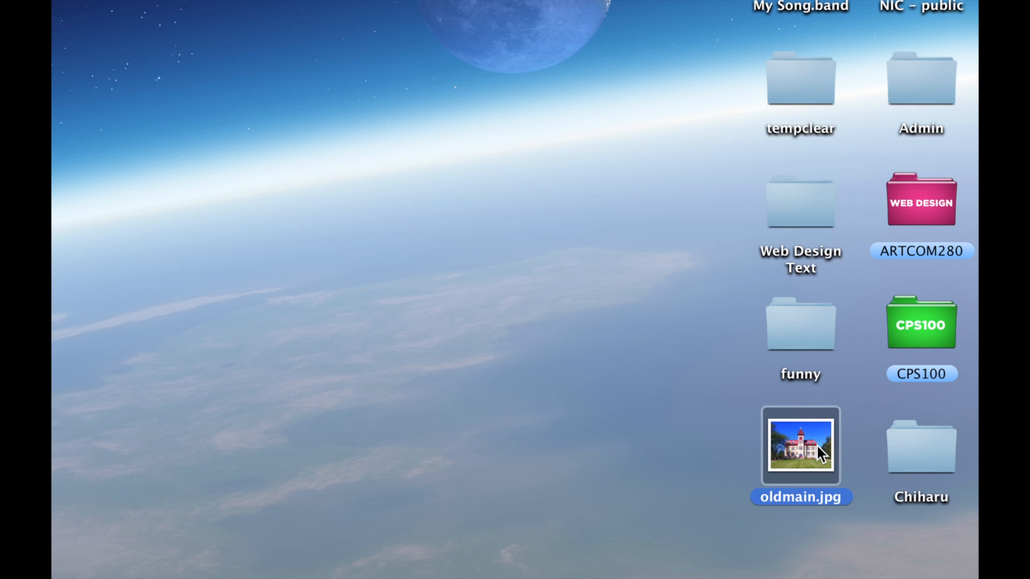
key("super+i")
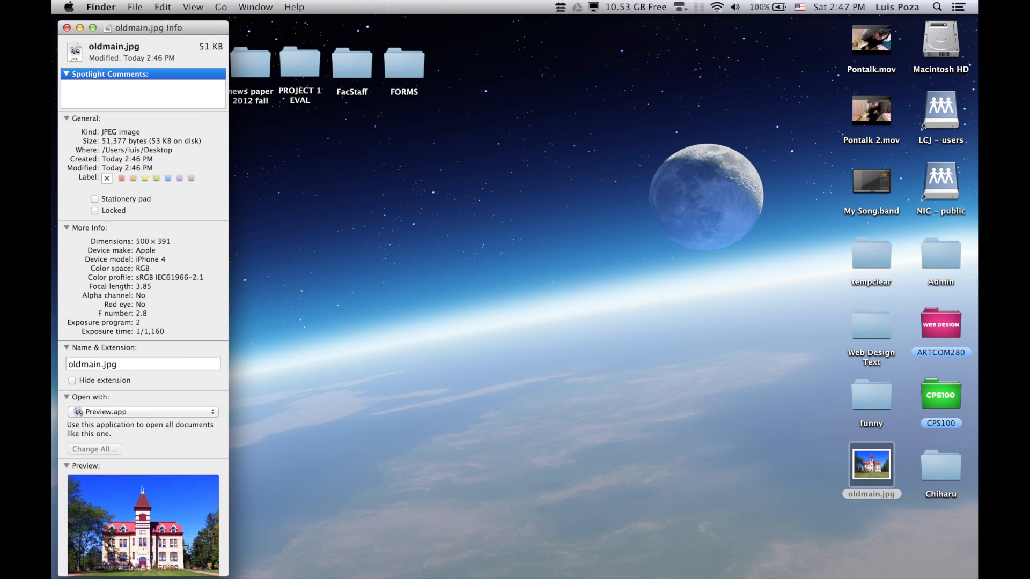
key("super+w")
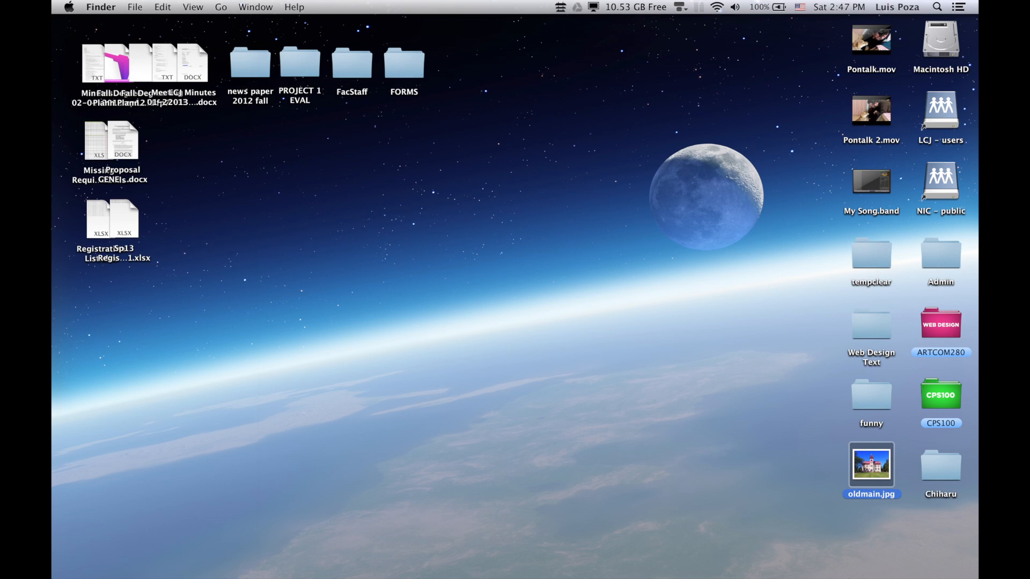